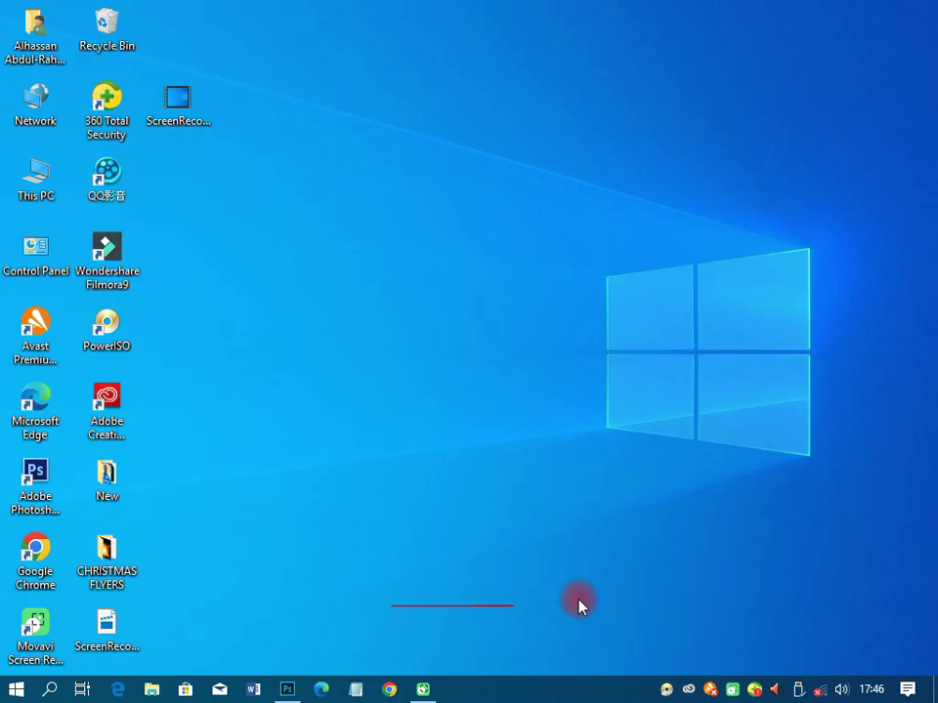
- Bring Photoshop forward and open the New Document dialog from the Home screen
{"action": "left_click", "coordinate": [284, 692]}
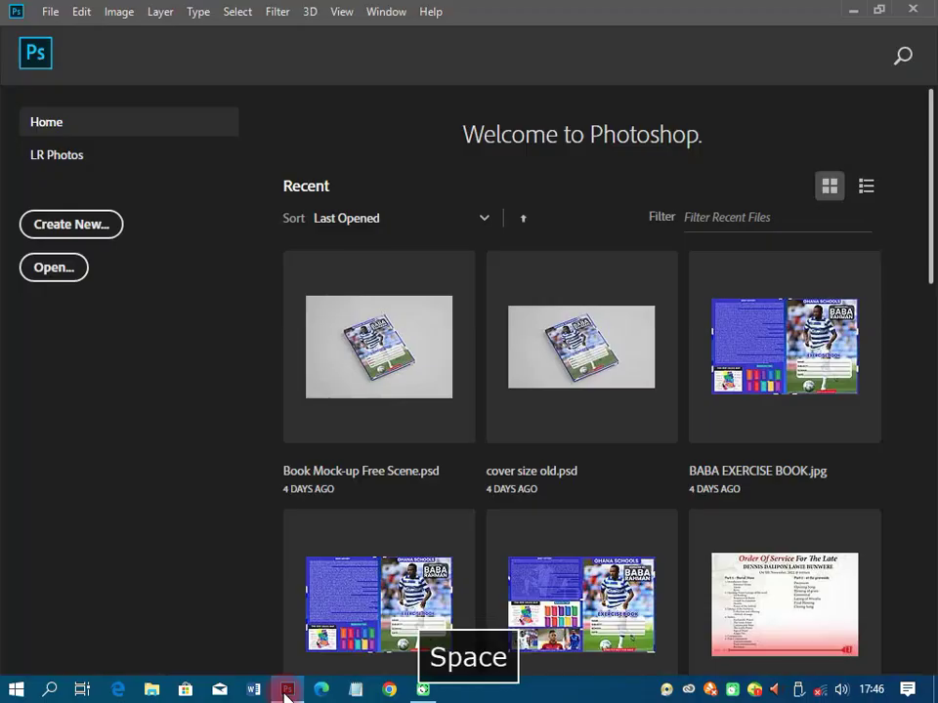
{"action": "left_click", "coordinate": [86, 239]}
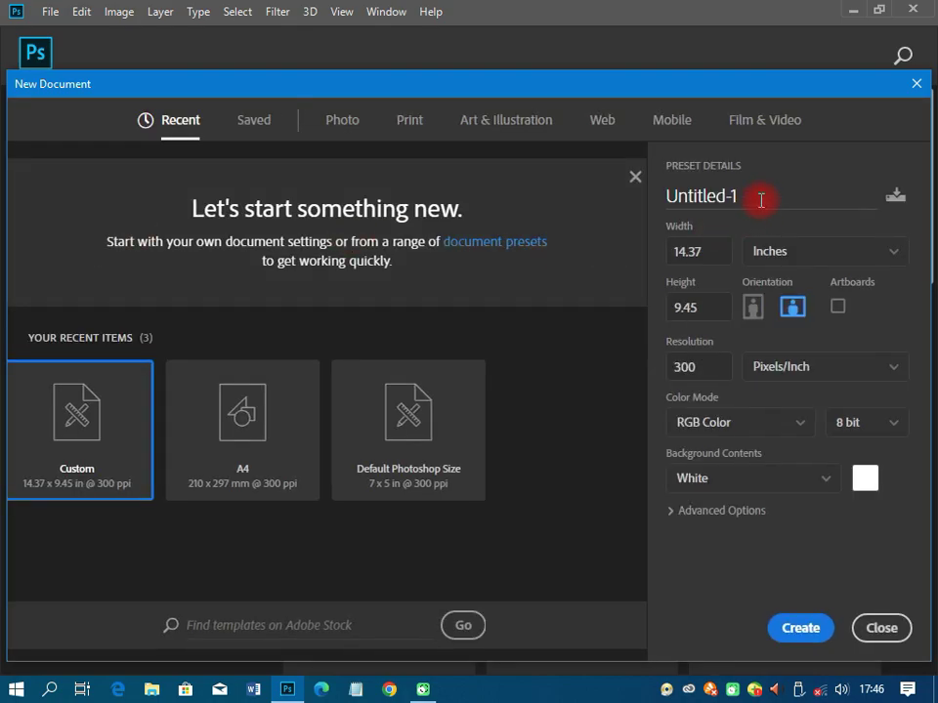
- Name the document 'Christmas f', switch units to Pixels, set 1080 x 1080, and create it
{"action": "left_click_drag", "start_coordinate": [758, 199], "coordinate": [648, 208]}
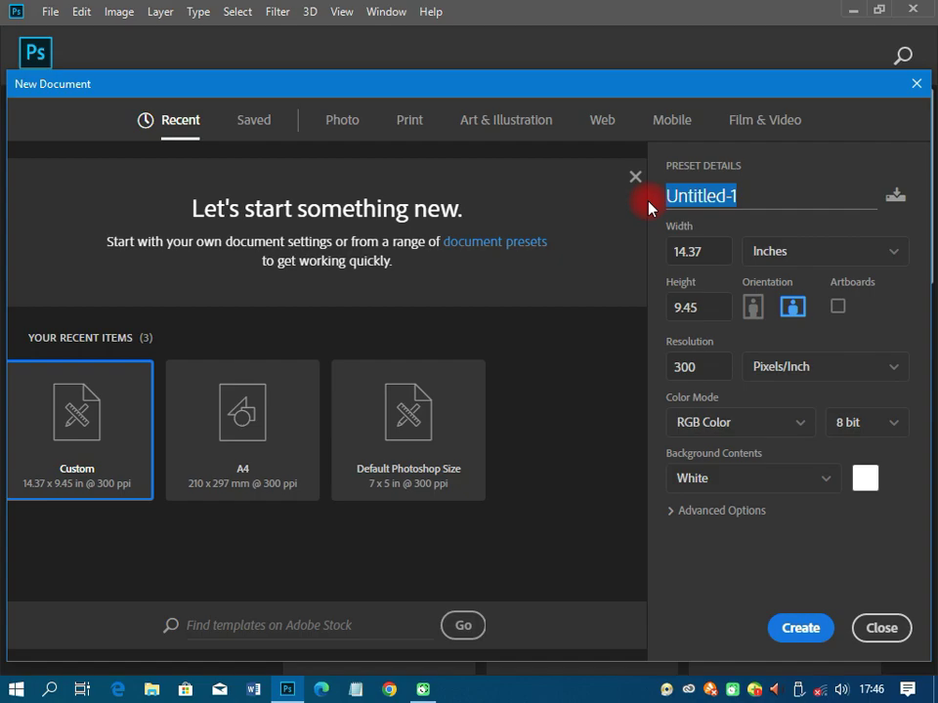
{"action": "key", "text": "Caps_Lock"}
{"action": "type", "text": "C"}
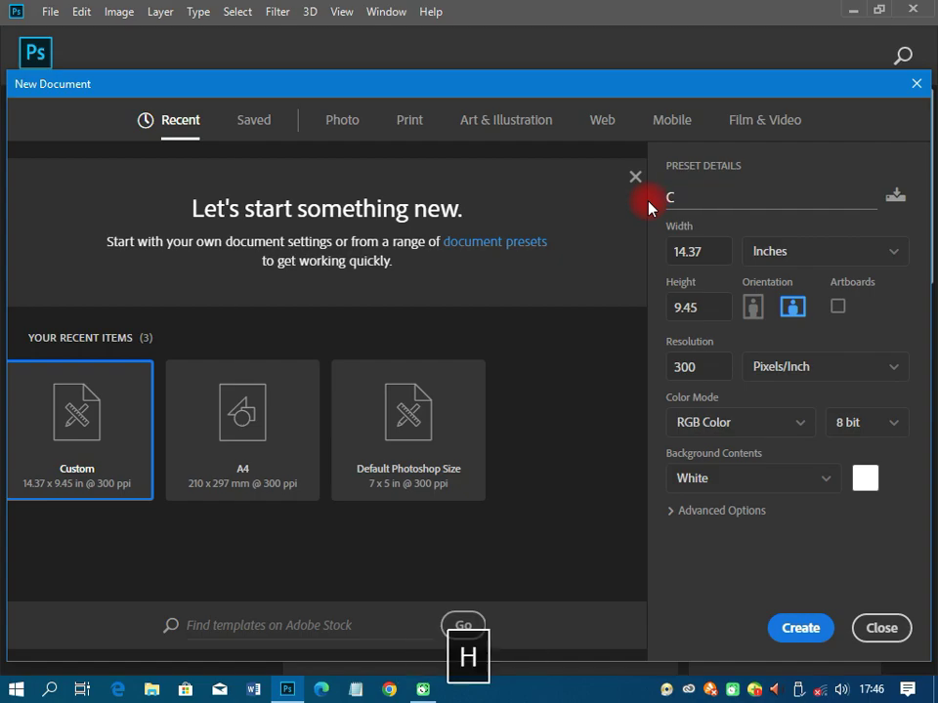
{"action": "type", "text": "hristmas"}
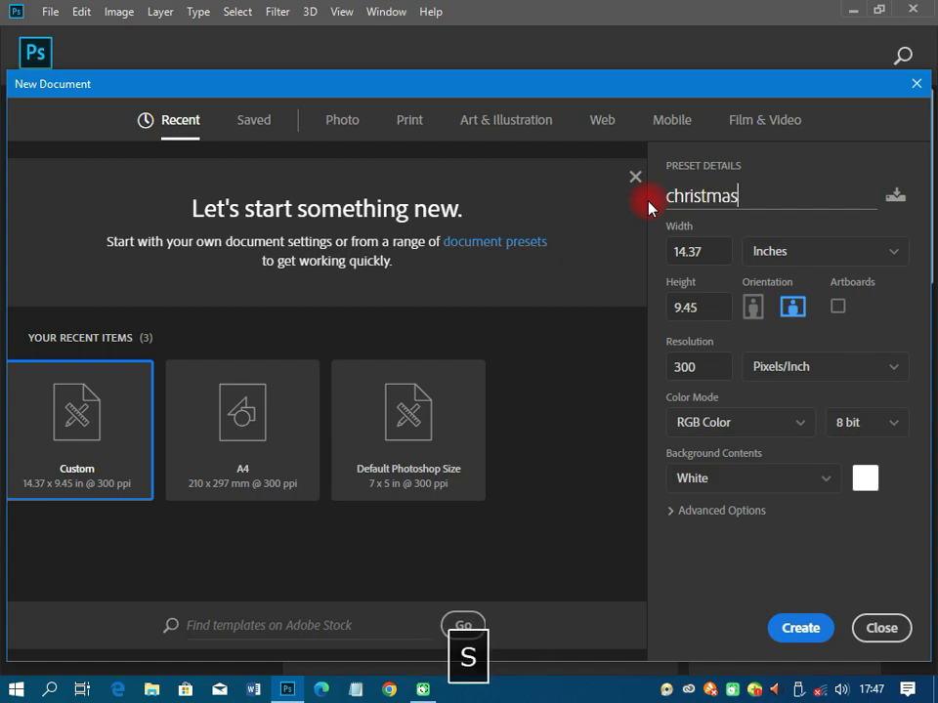
{"action": "type", "text": " f"}
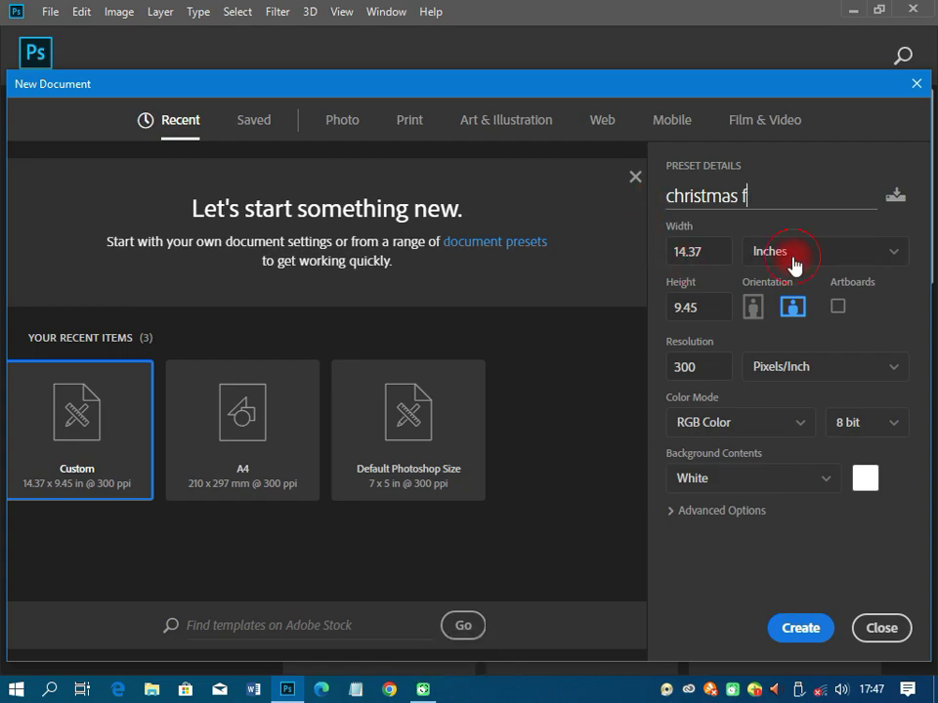
{"action": "left_click", "coordinate": [792, 260]}
{"action": "left_click", "coordinate": [775, 279]}
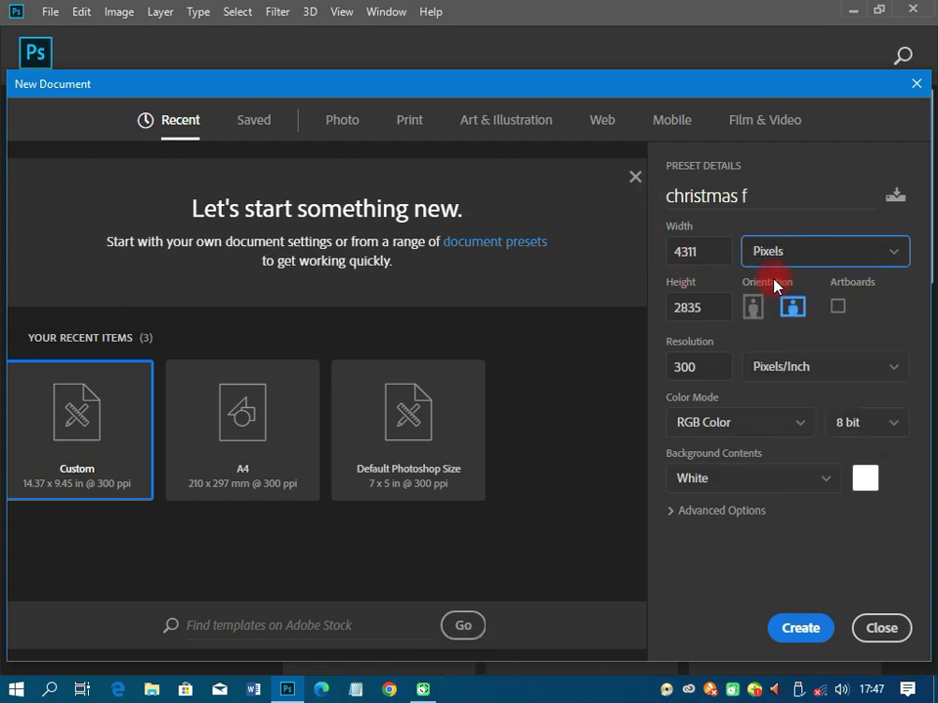
{"action": "left_click", "coordinate": [691, 255]}
{"action": "type", "text": "1"}
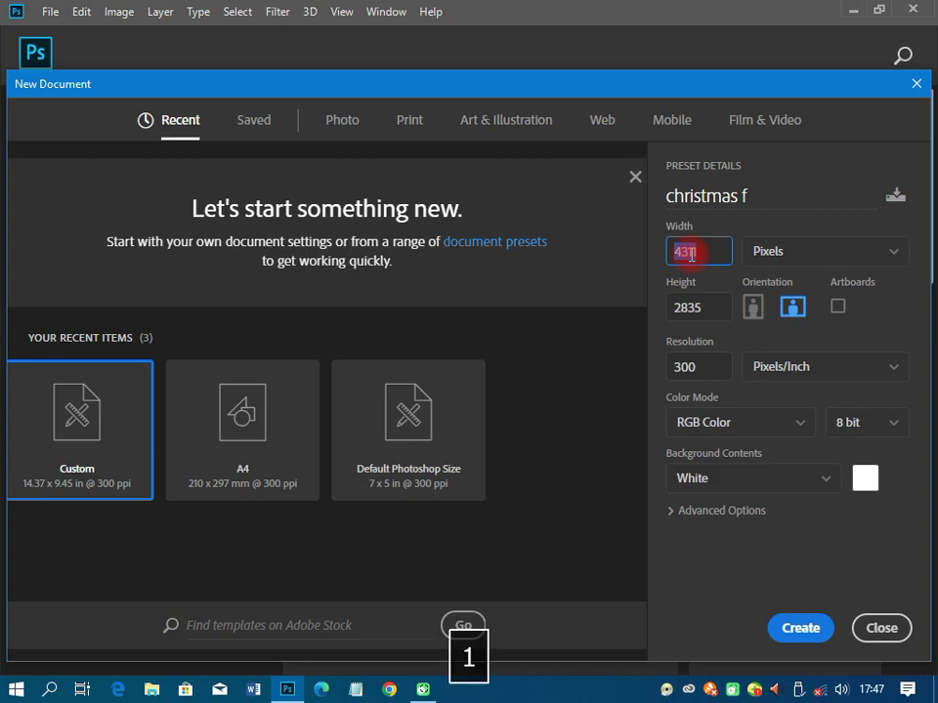
{"action": "type", "text": "080"}
{"action": "key", "text": "Tab"}
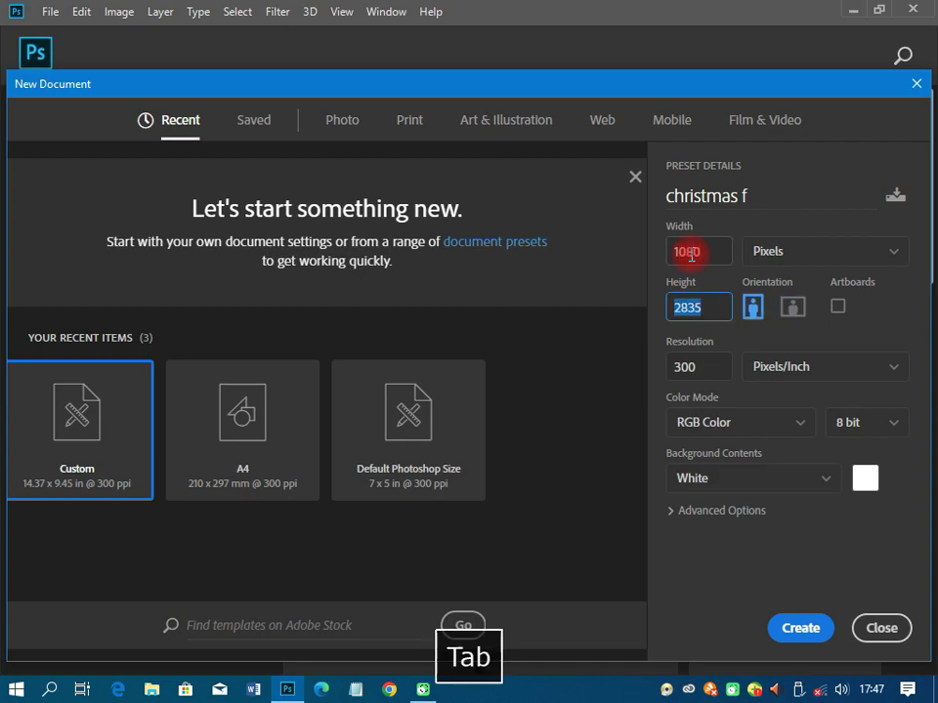
{"action": "type", "text": "1080"}
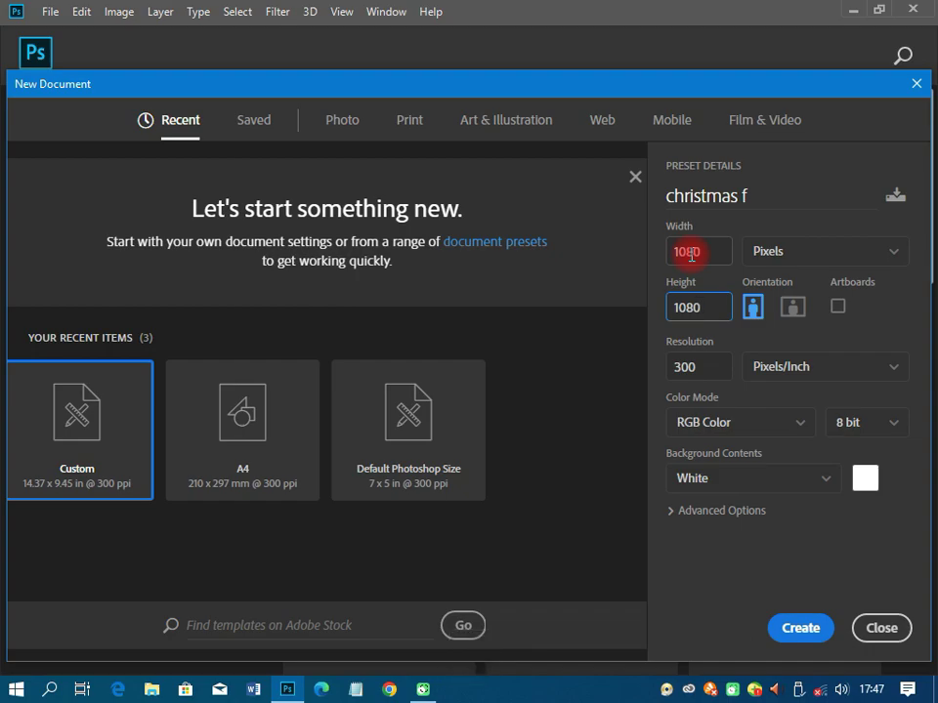
{"action": "left_click", "coordinate": [790, 629]}
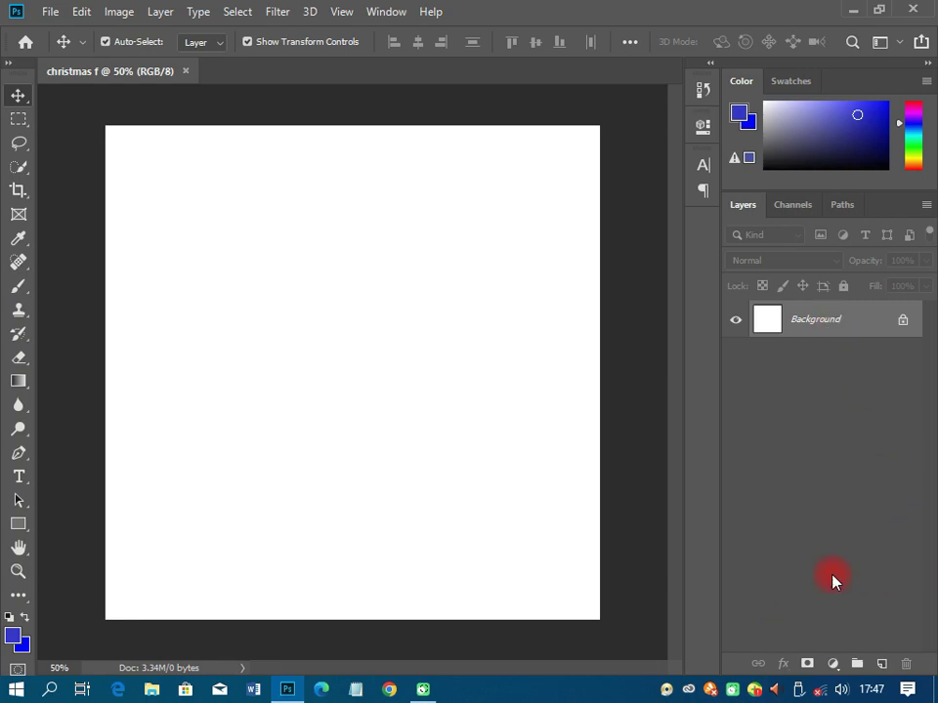
- Draw a rectangle covering the whole canvas and fill it with blue 0033cc
{"action": "left_click", "coordinate": [23, 526]}
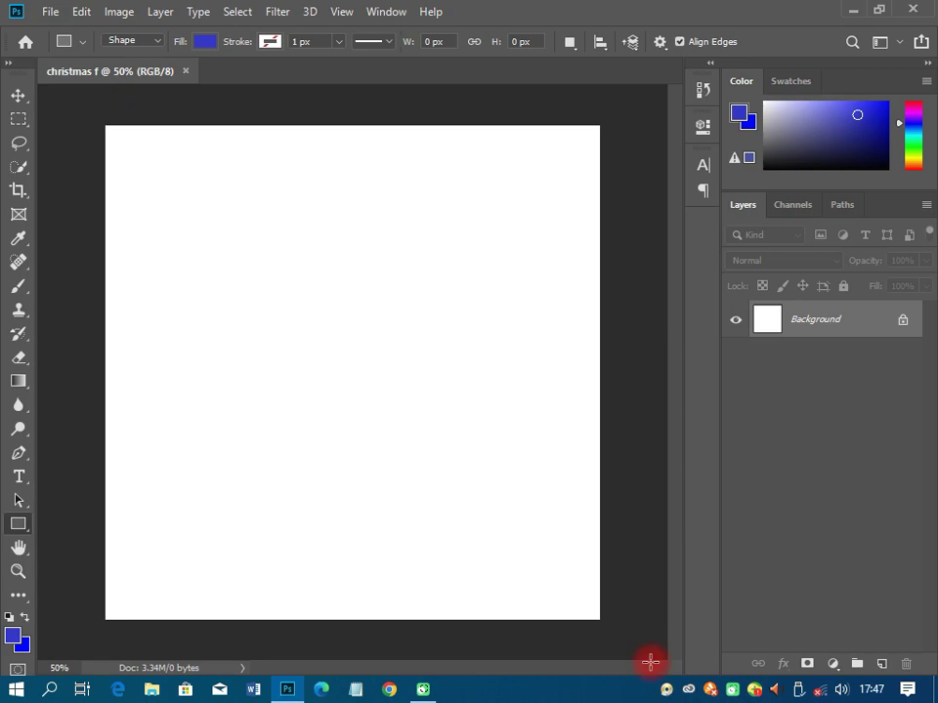
{"action": "left_click_drag", "start_coordinate": [650, 662], "coordinate": [628, 643]}
{"action": "left_click", "coordinate": [18, 95]}
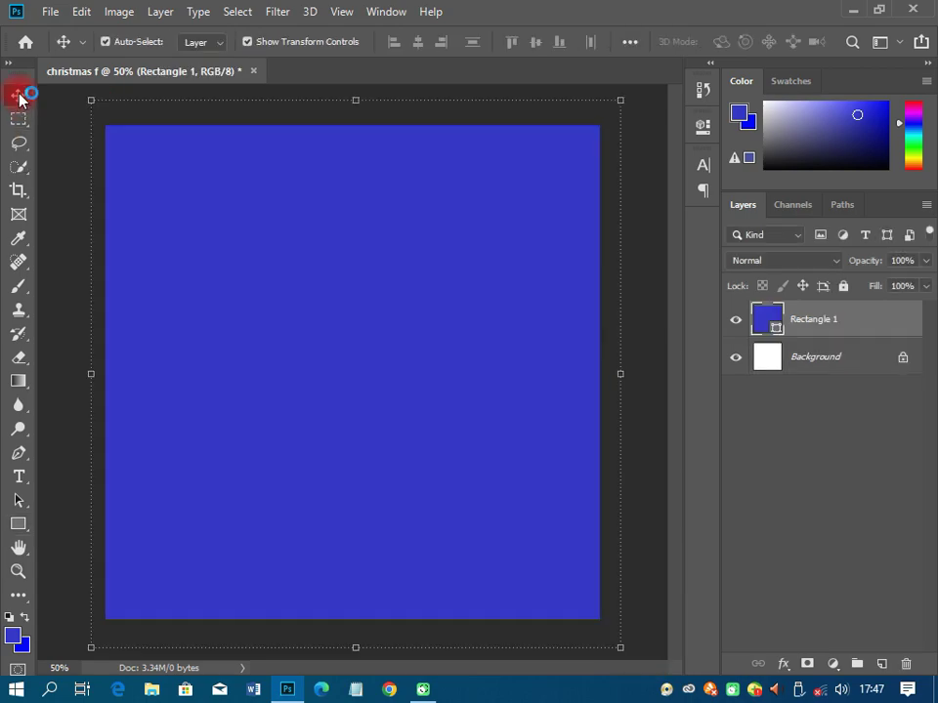
{"action": "double_click", "coordinate": [772, 326]}
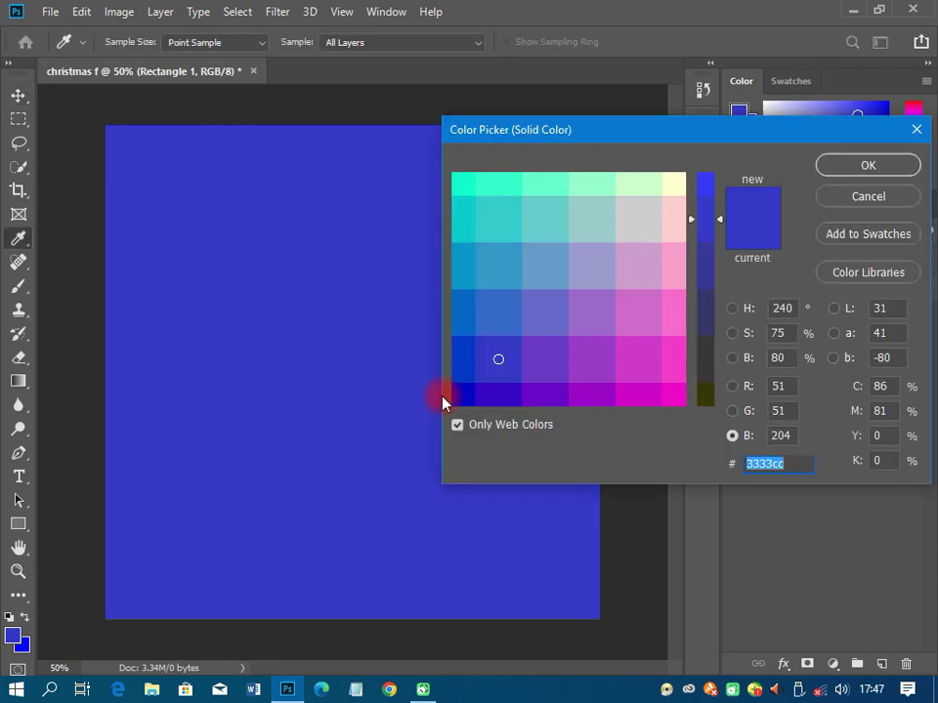
{"action": "left_click", "coordinate": [456, 363]}
{"action": "left_click", "coordinate": [825, 166]}
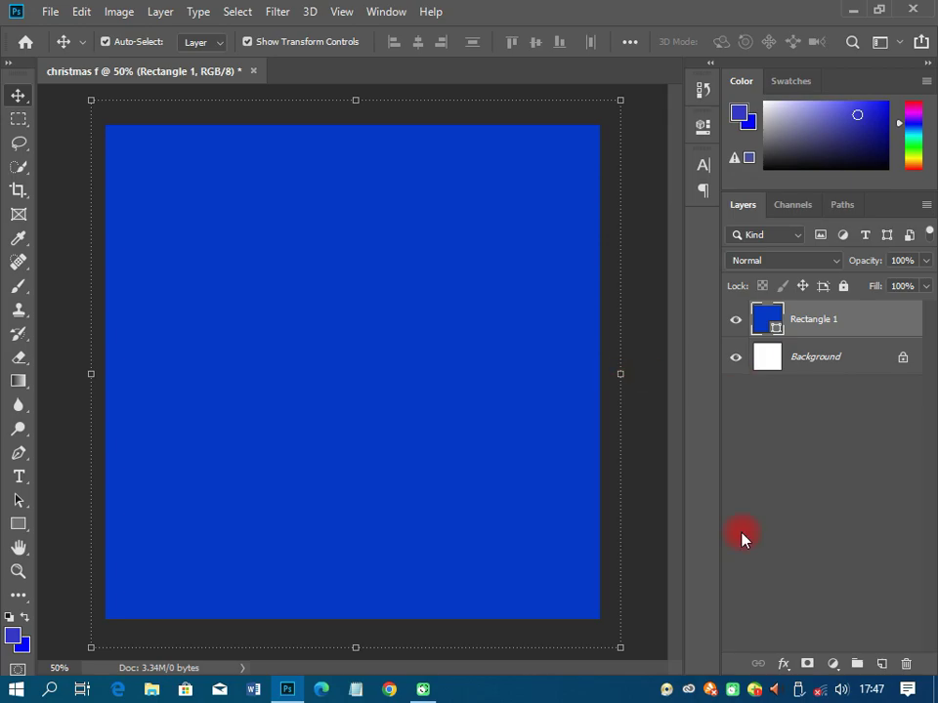
{"action": "left_click", "coordinate": [782, 663]}
- Give Rectangle 1 a fine vertical-stripe Pattern Overlay, Multiply blend, about 33% opacity
{"action": "left_click", "coordinate": [790, 620]}
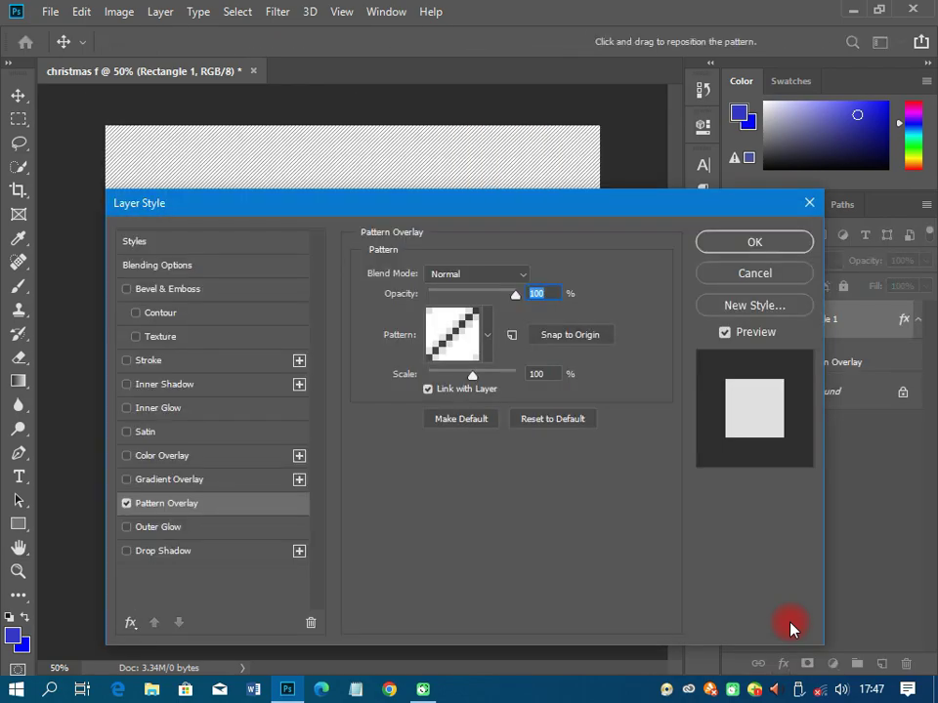
{"action": "left_click_drag", "start_coordinate": [391, 203], "coordinate": [648, 166]}
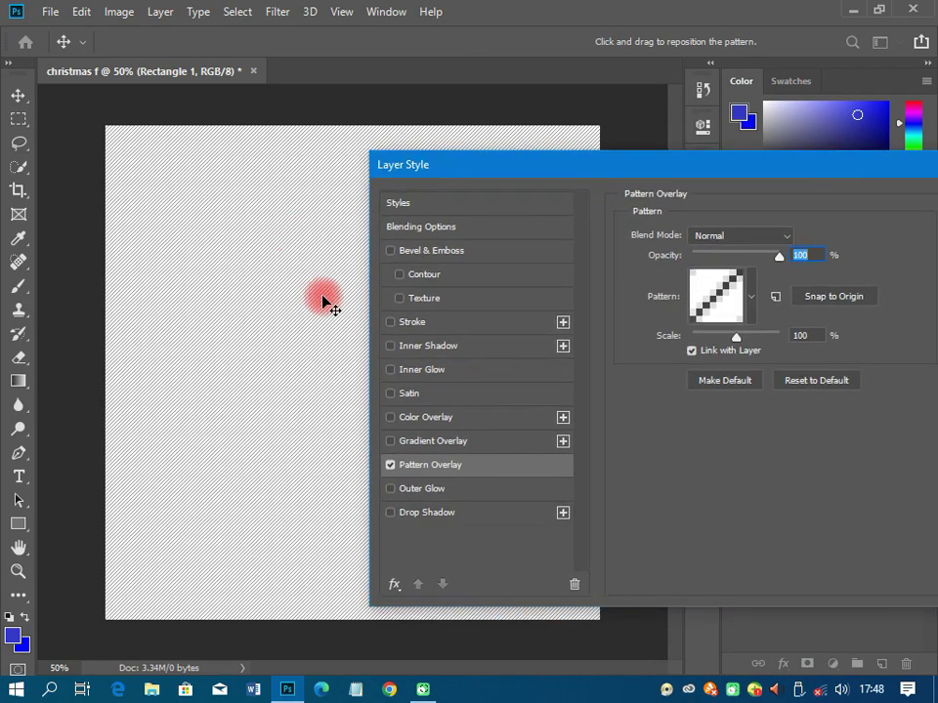
{"action": "left_click", "coordinate": [720, 237]}
{"action": "left_click", "coordinate": [718, 288]}
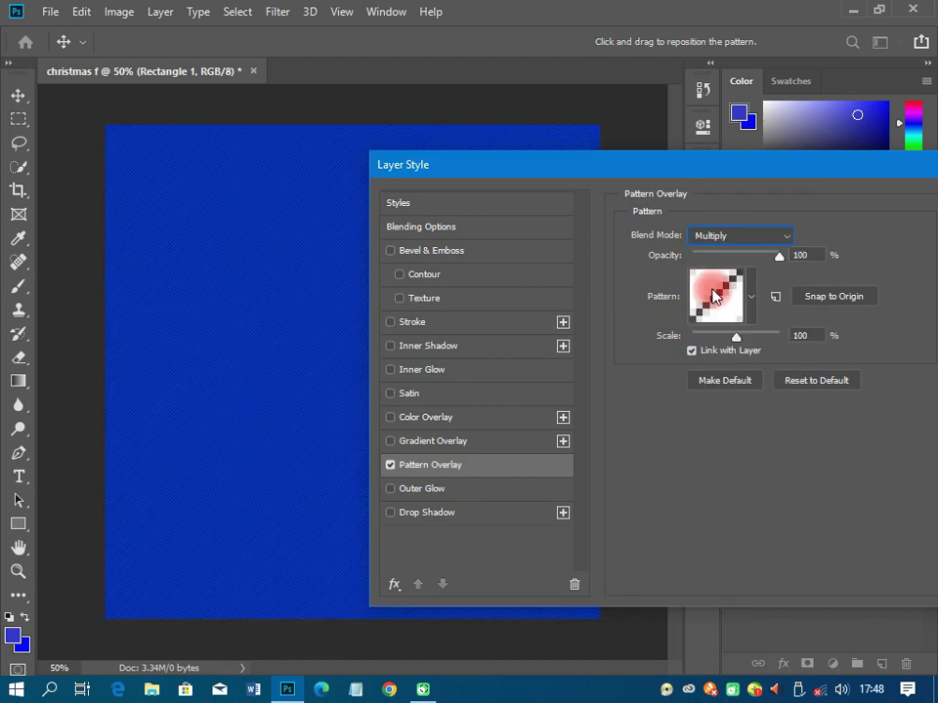
{"action": "left_click", "coordinate": [779, 258]}
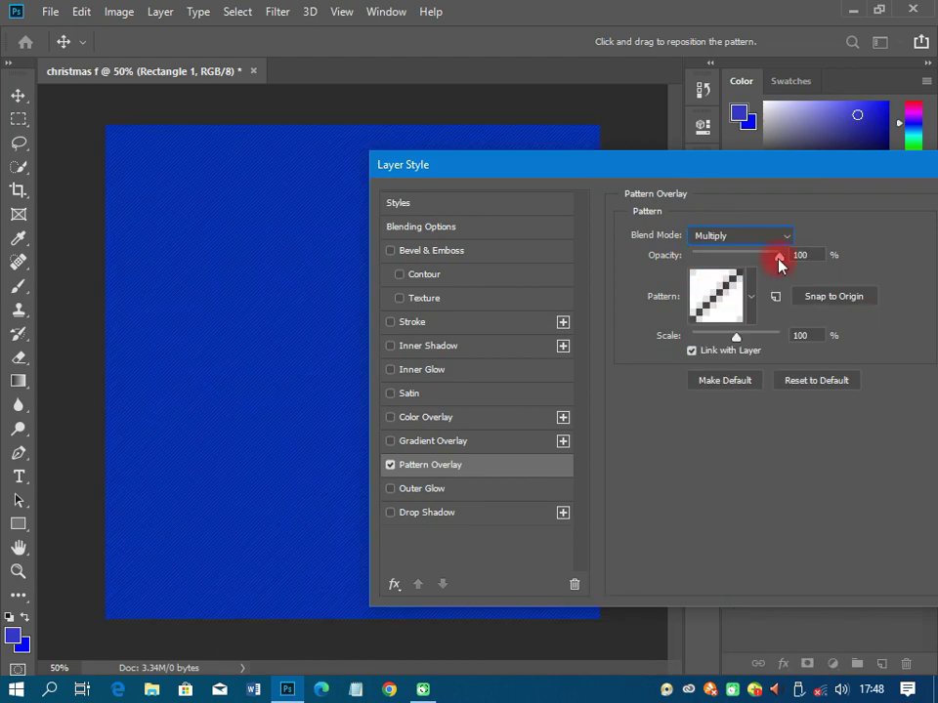
{"action": "left_click_drag", "start_coordinate": [778, 260], "coordinate": [707, 255]}
{"action": "left_click", "coordinate": [750, 296]}
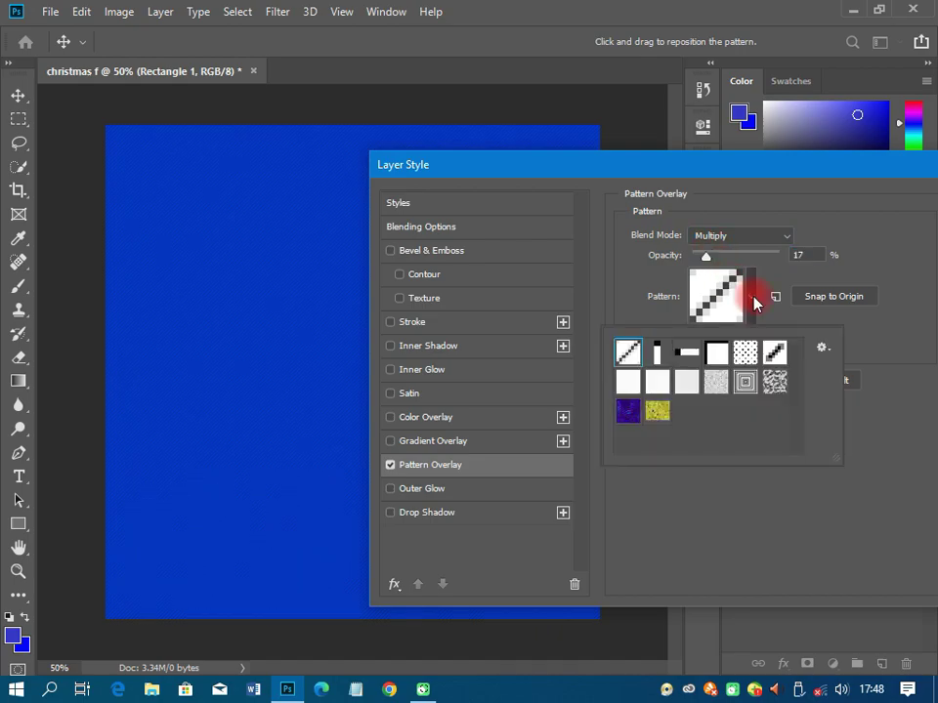
{"action": "left_click", "coordinate": [683, 356]}
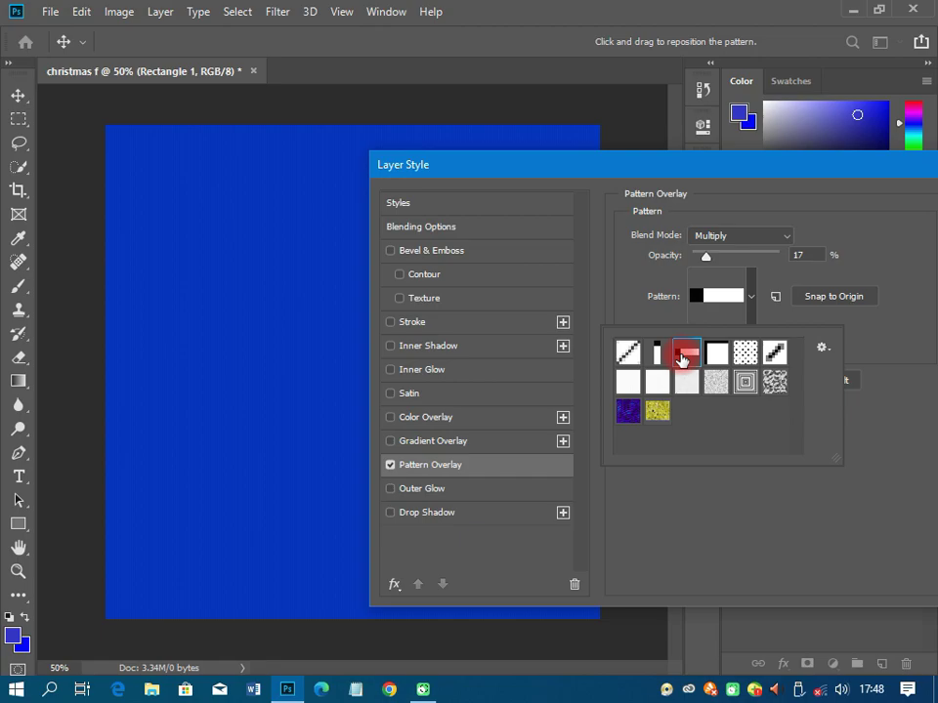
{"action": "left_click_drag", "start_coordinate": [705, 256], "coordinate": [724, 262]}
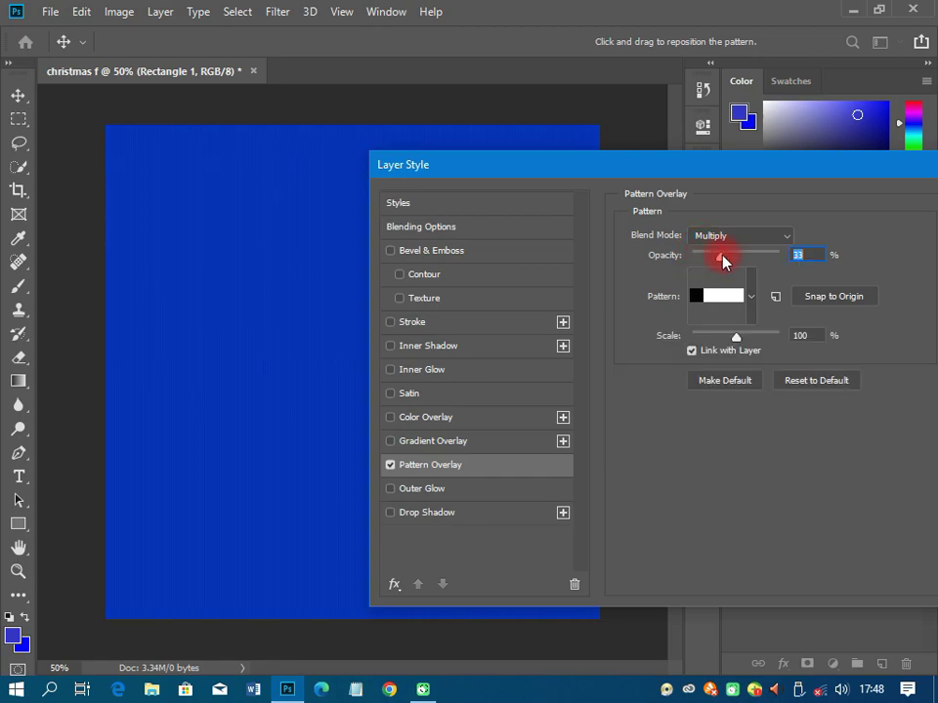
{"action": "left_click_drag", "start_coordinate": [756, 172], "coordinate": [544, 179]}
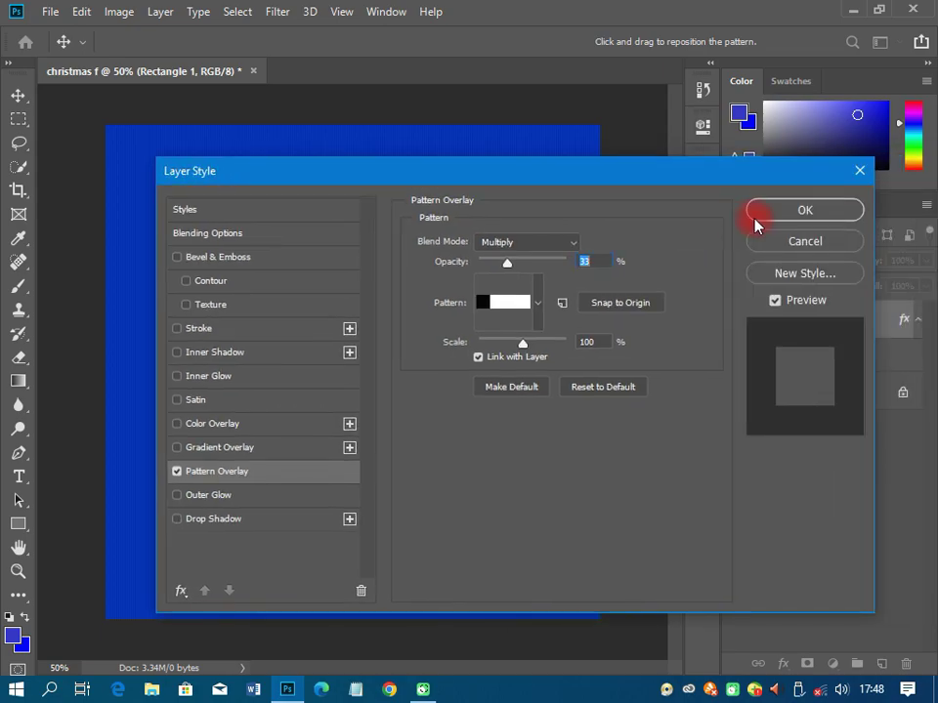
{"action": "left_click", "coordinate": [760, 223]}
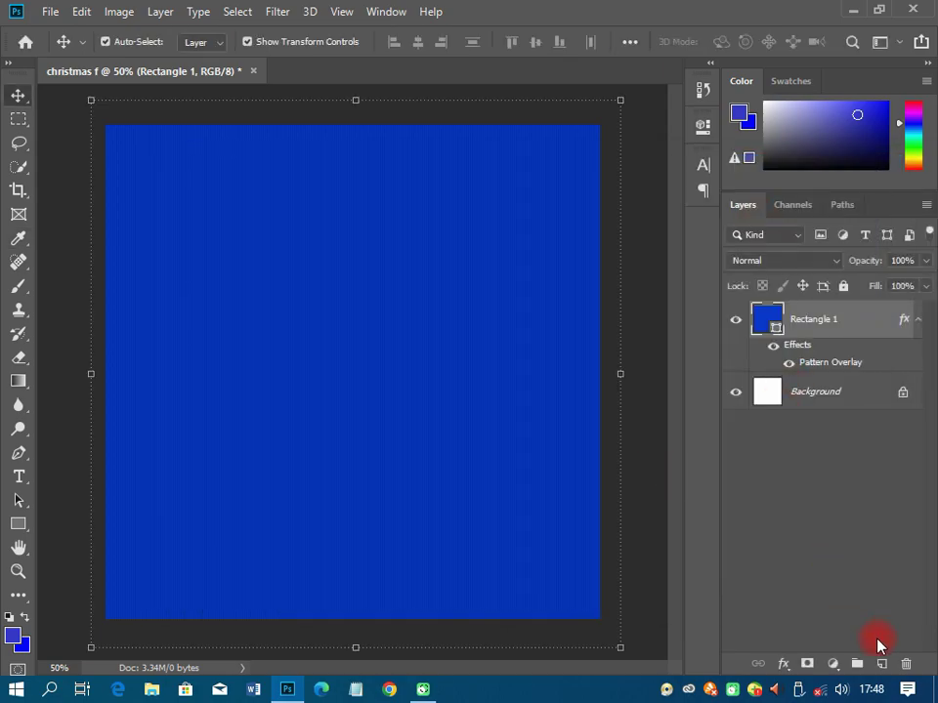
- Add a new Layer 1 and set the Brush tool to 1457 px with 0% hardness
{"action": "left_click", "coordinate": [881, 664]}
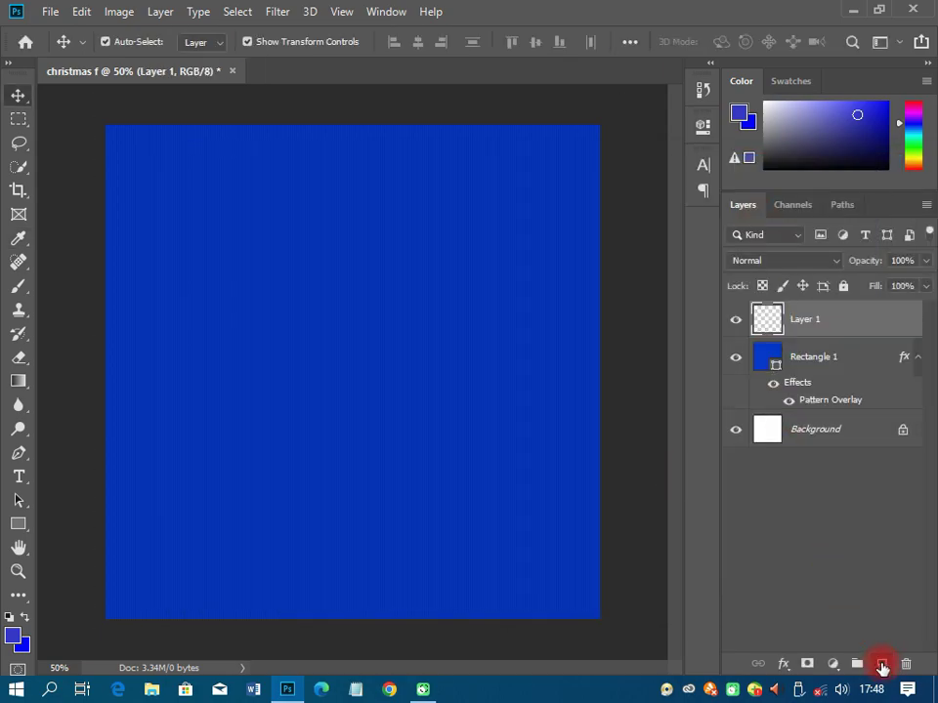
{"action": "left_click", "coordinate": [801, 327]}
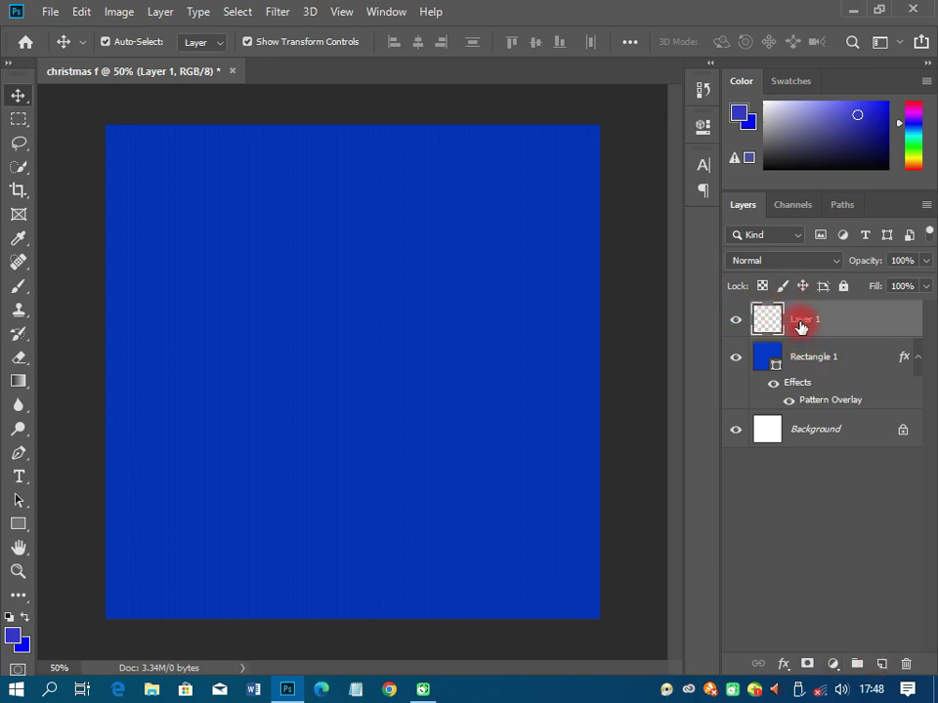
{"action": "left_click", "coordinate": [19, 286]}
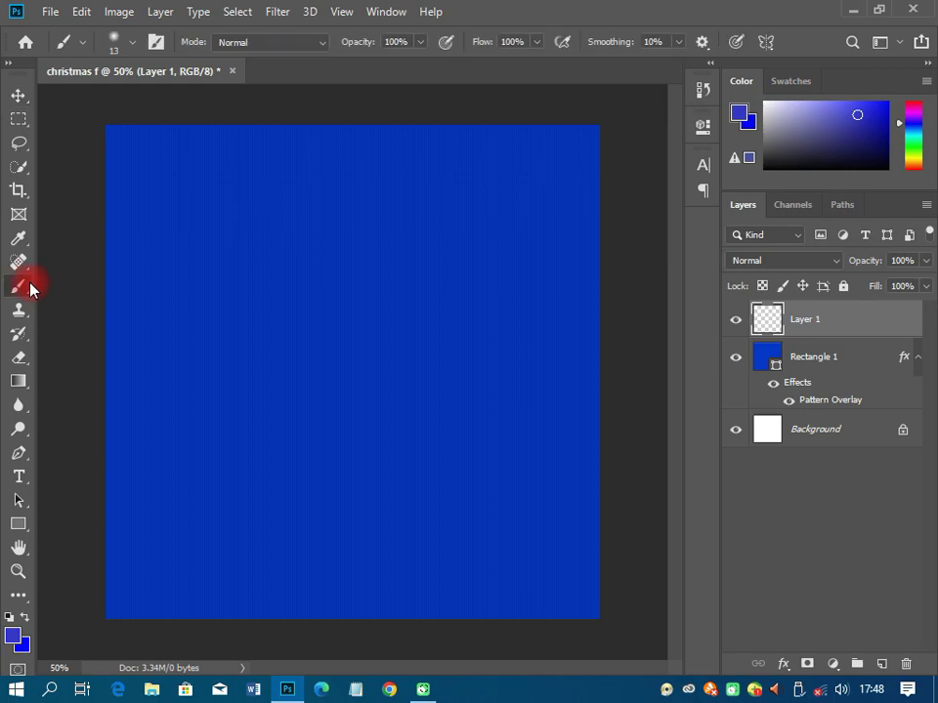
{"action": "left_click", "coordinate": [131, 42]}
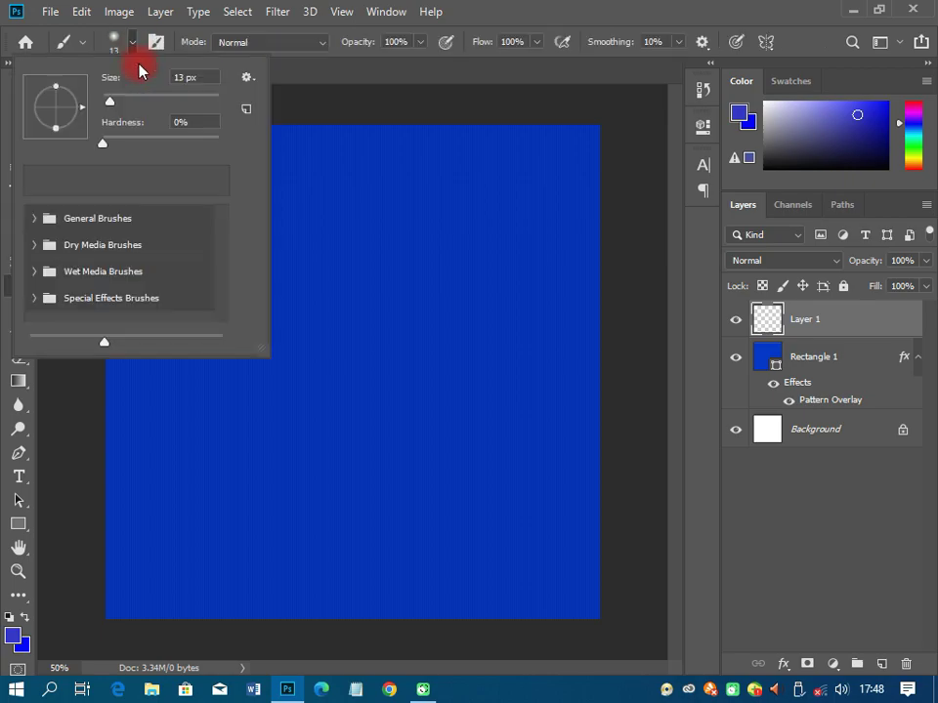
{"action": "left_click", "coordinate": [209, 98]}
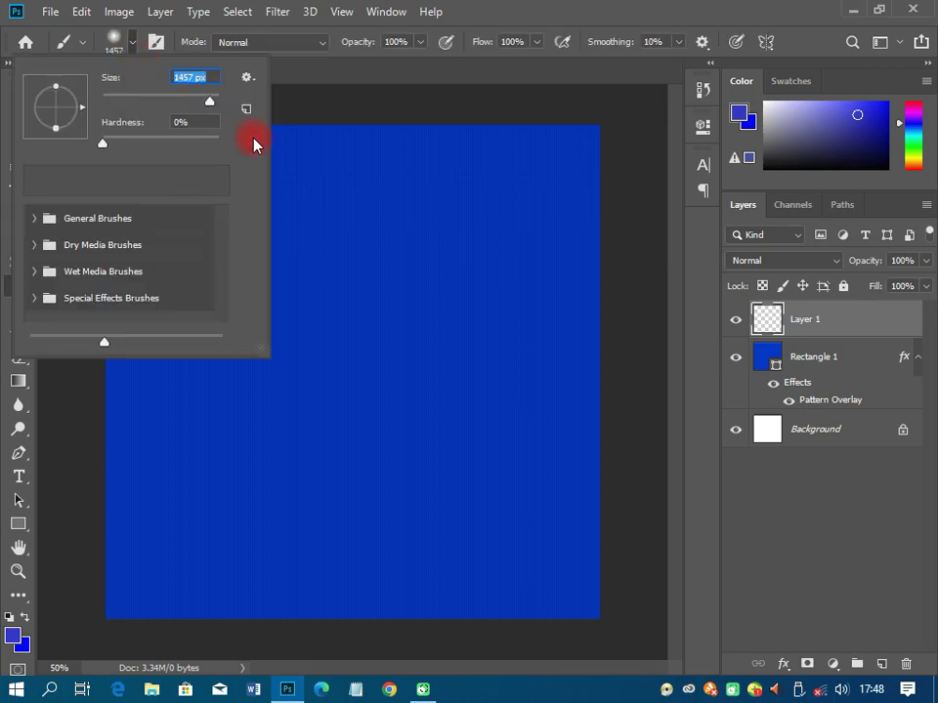
{"action": "key", "text": "Return"}
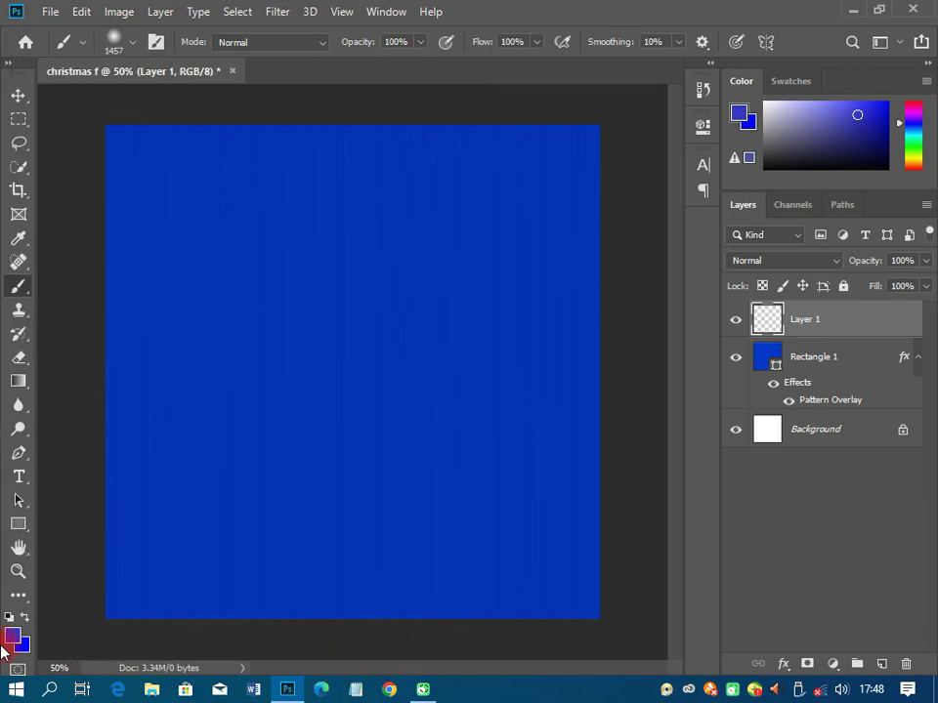
- Paint a single soft 00ffcc cyan glow at the canvas centre on Layer 1
{"action": "left_click", "coordinate": [13, 637]}
{"action": "left_click", "coordinate": [459, 230]}
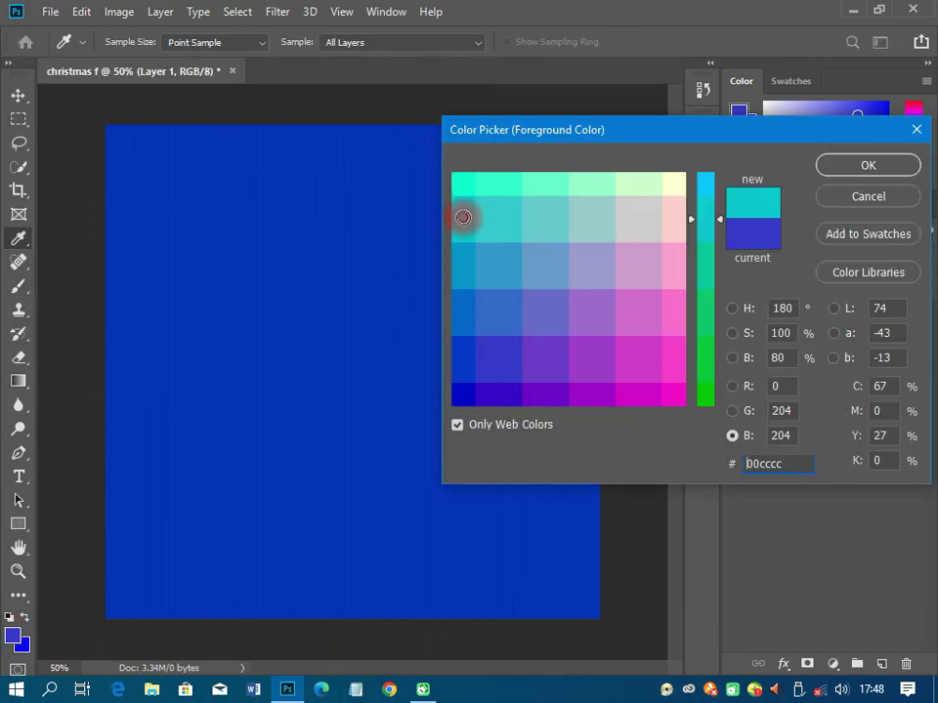
{"action": "left_click", "coordinate": [457, 186]}
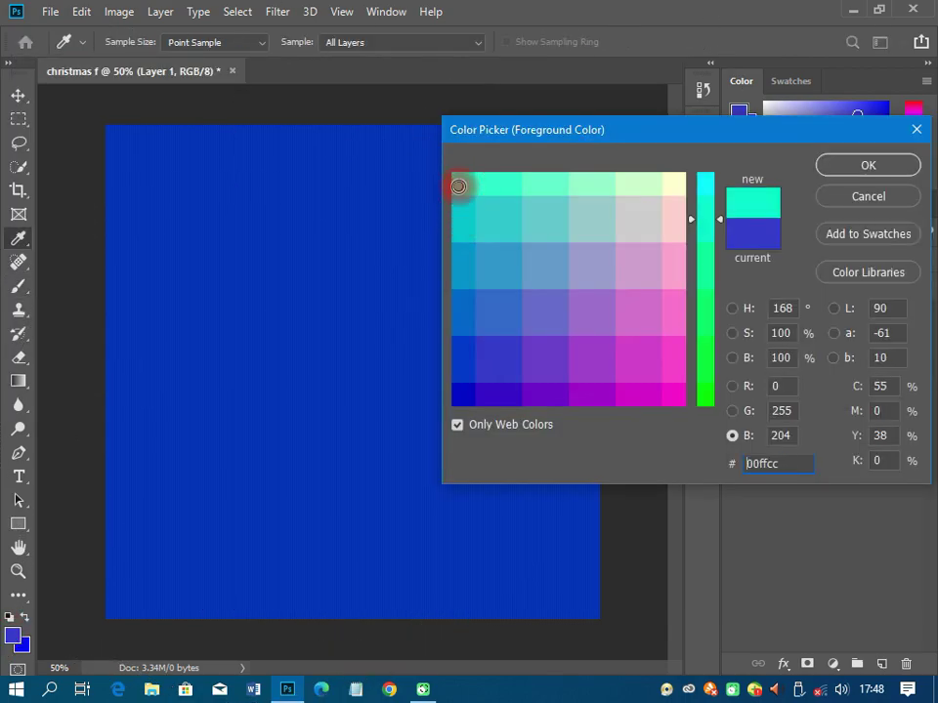
{"action": "left_click", "coordinate": [862, 176]}
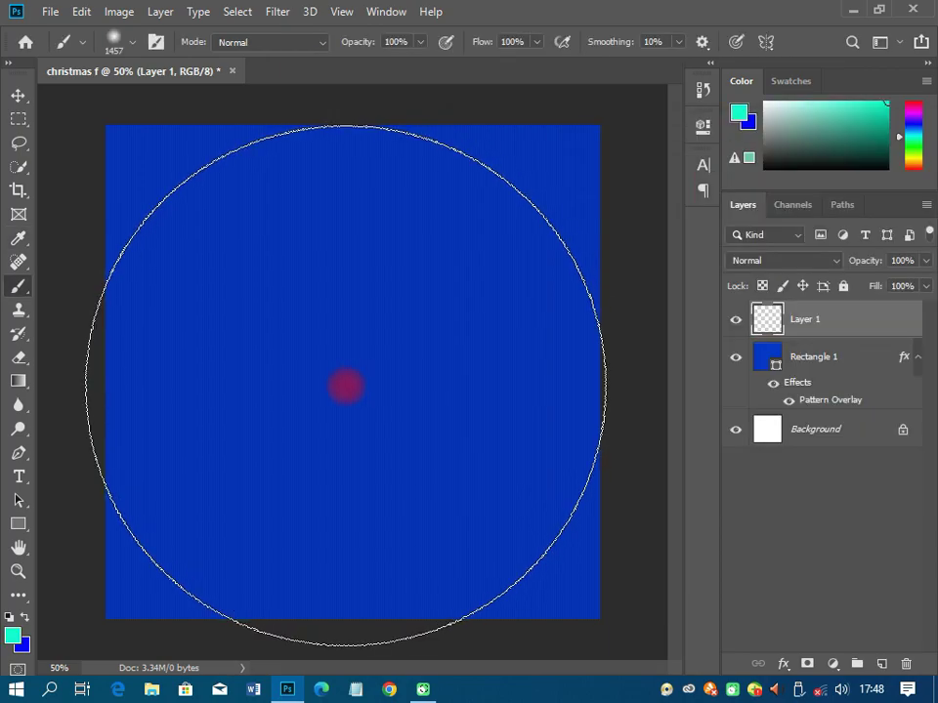
{"action": "left_click", "coordinate": [352, 376]}
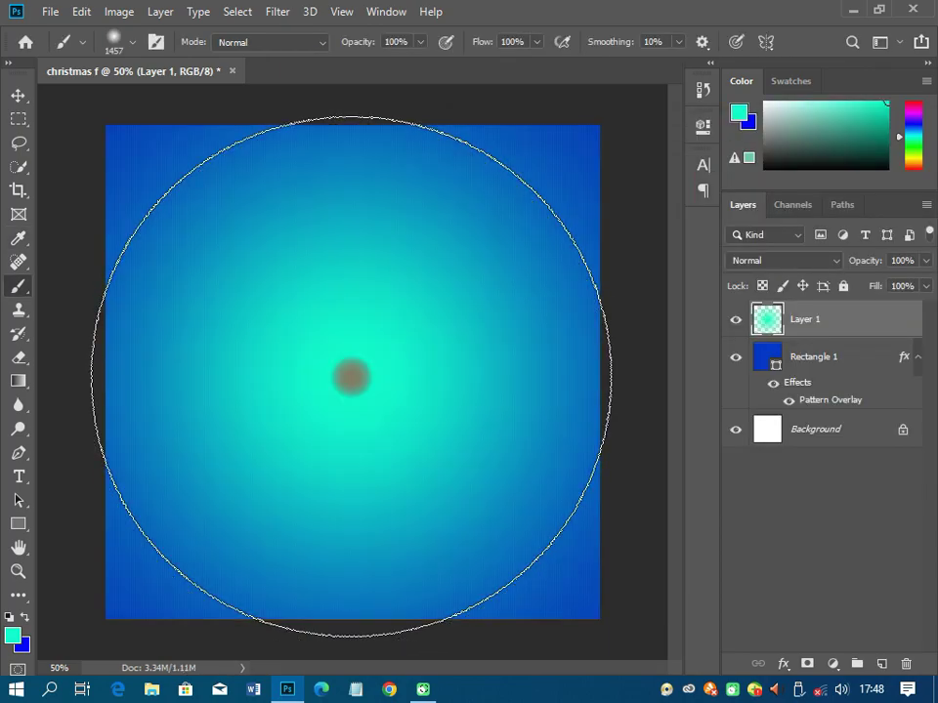
{"action": "left_click", "coordinate": [19, 95]}
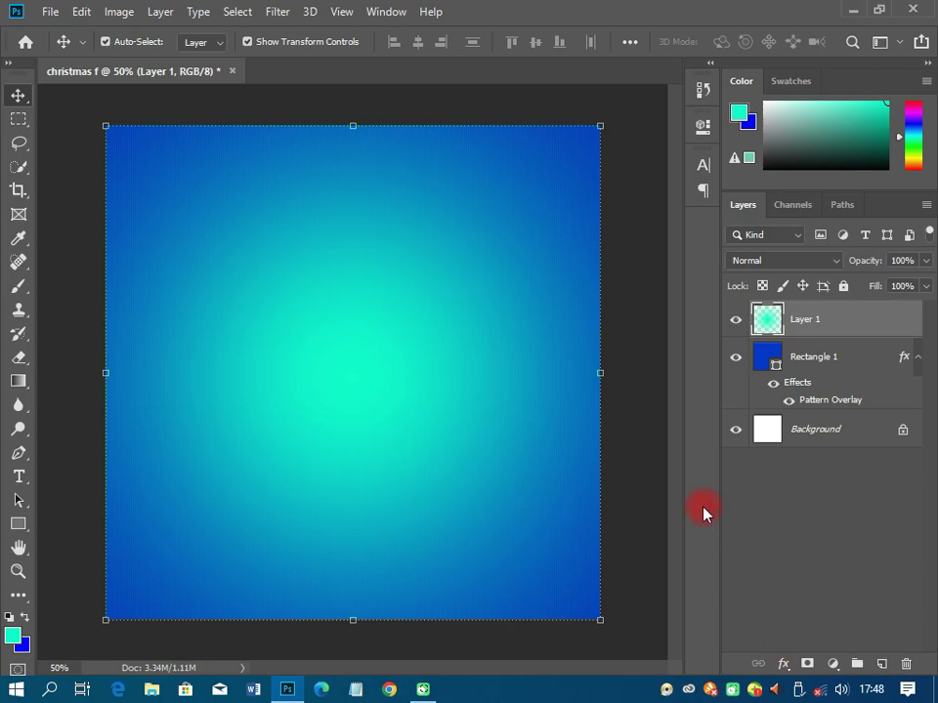
{"action": "left_click", "coordinate": [643, 362]}
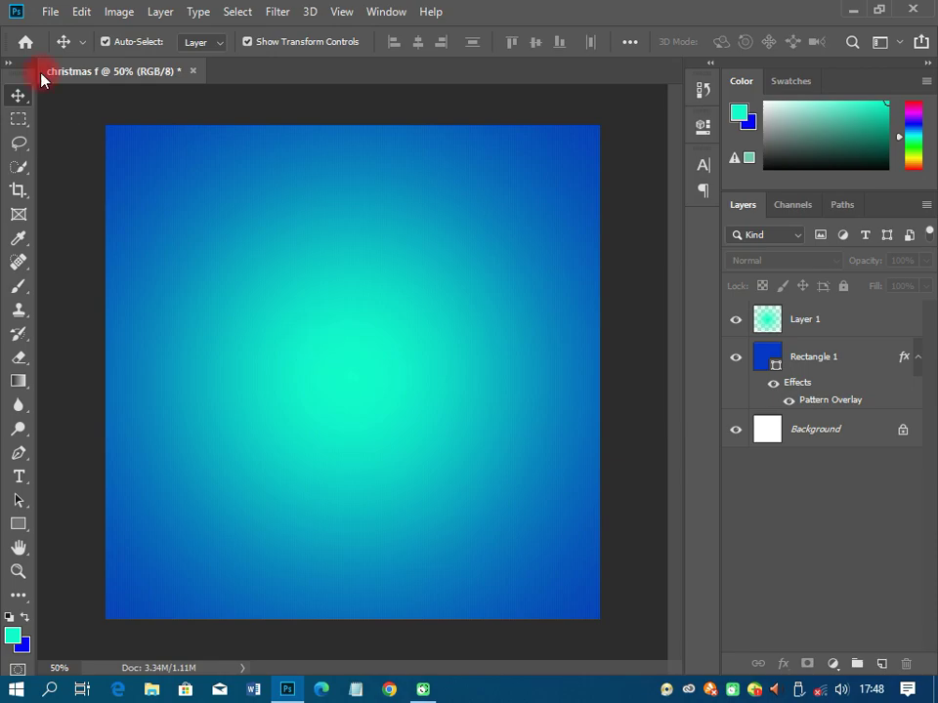
- Place the portrait photo as a linked layer, scale it to about 8%, and move it up
{"action": "left_click", "coordinate": [50, 12]}
{"action": "left_click", "coordinate": [84, 379]}
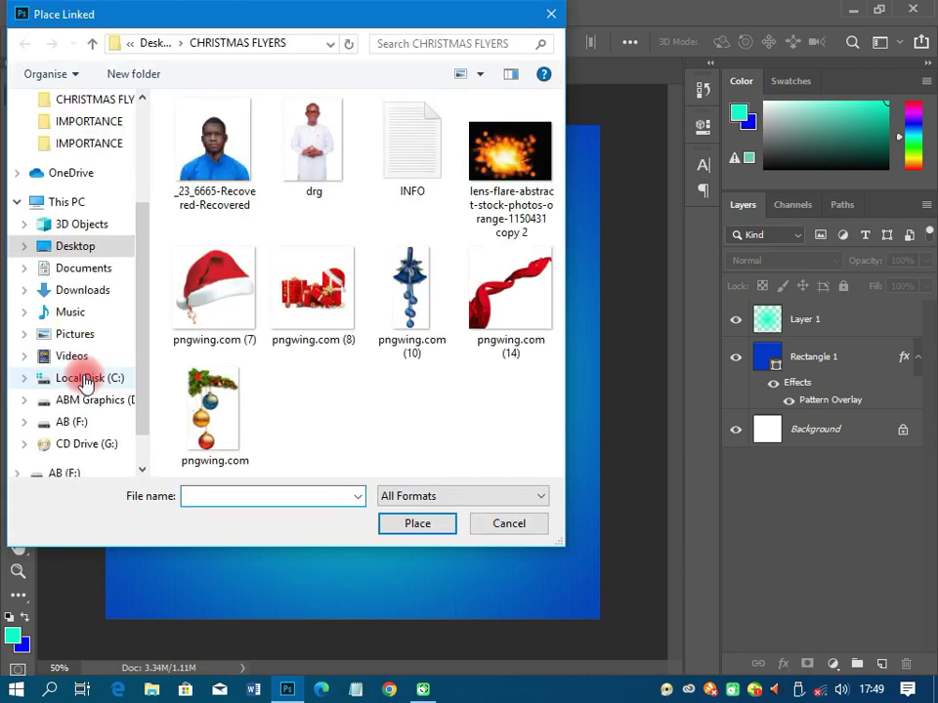
{"action": "left_click", "coordinate": [274, 414]}
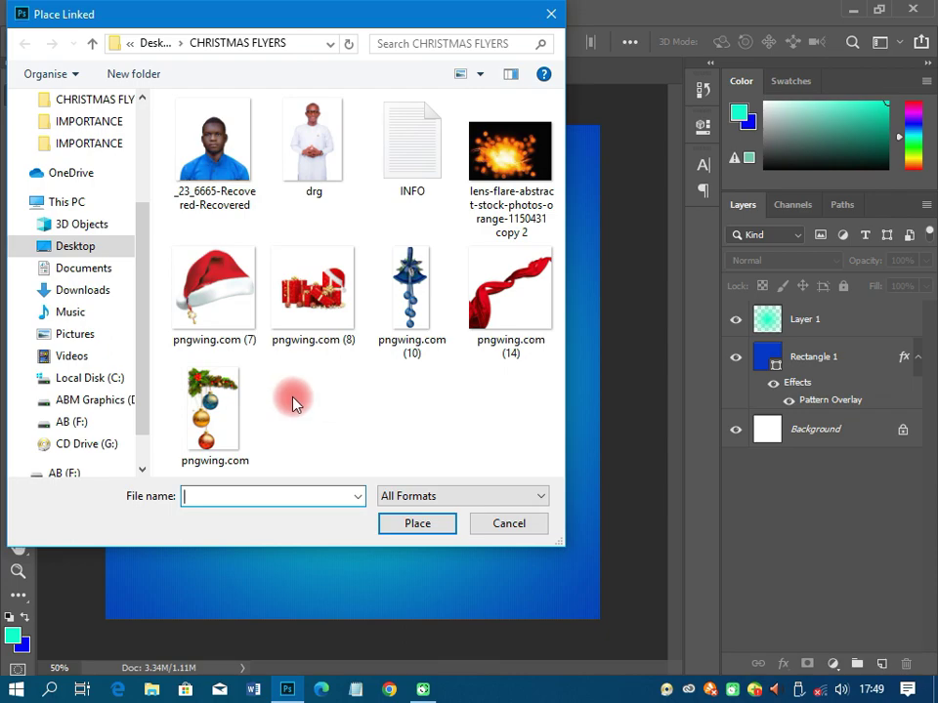
{"action": "double_click", "coordinate": [221, 166]}
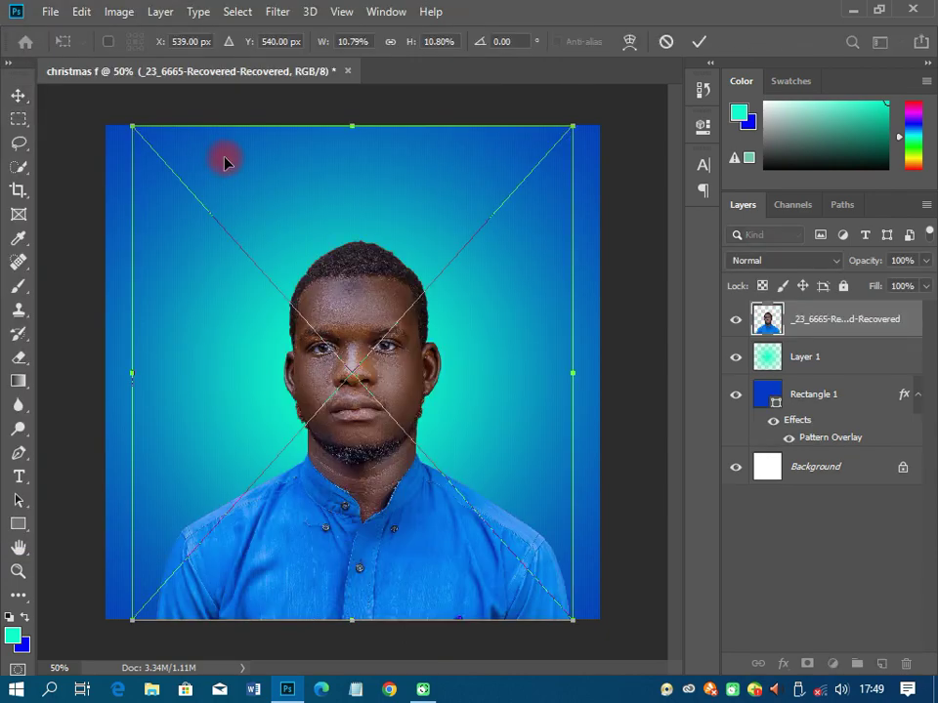
{"action": "left_click_drag", "start_coordinate": [531, 168], "coordinate": [518, 185]}
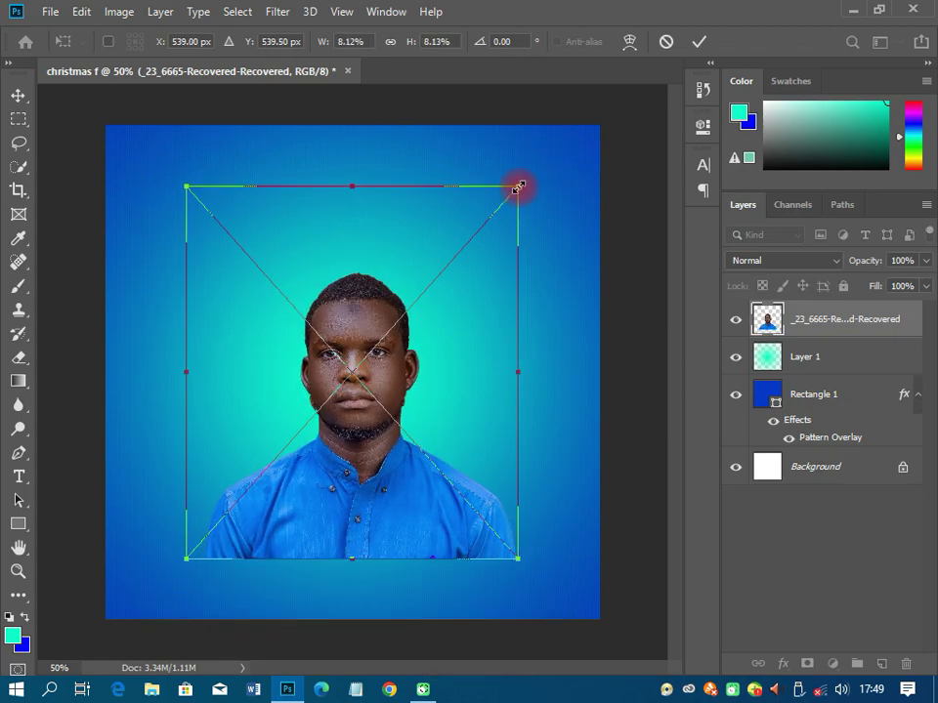
{"action": "key", "text": "Return"}
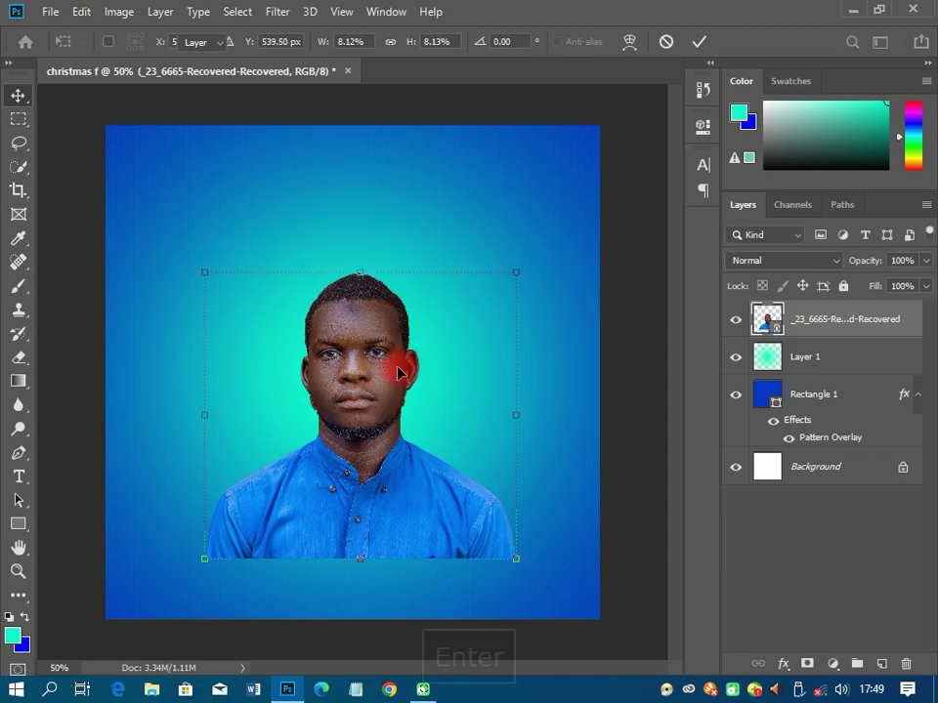
{"action": "left_click_drag", "start_coordinate": [388, 345], "coordinate": [386, 317]}
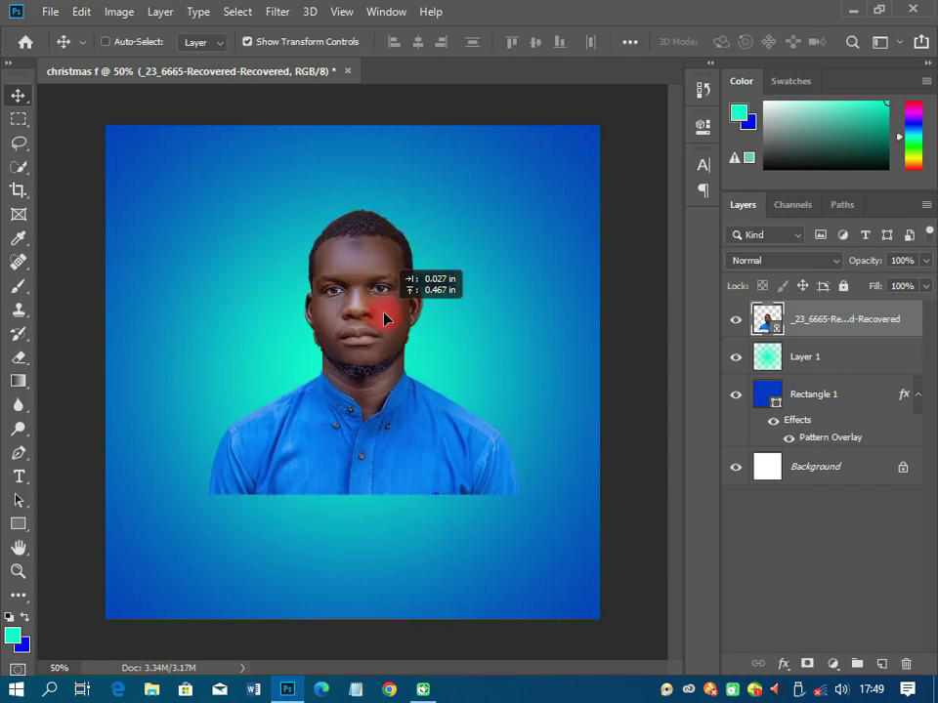
- Draw a rectangle band across the bottom filled with the shirt's blue 0066cc
{"action": "left_click", "coordinate": [18, 524]}
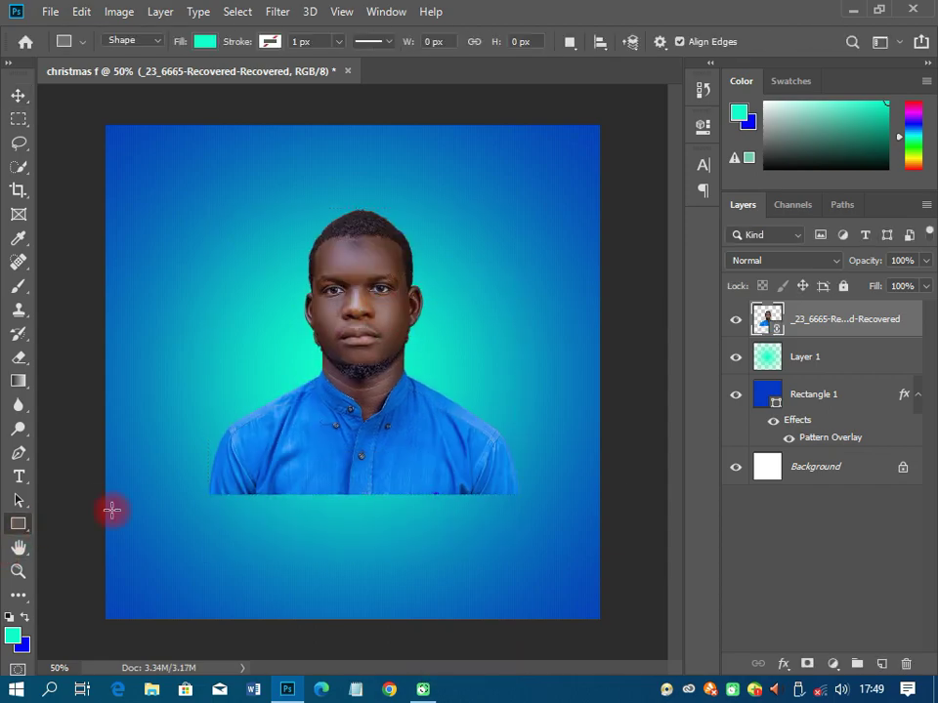
{"action": "left_click_drag", "start_coordinate": [92, 488], "coordinate": [624, 642]}
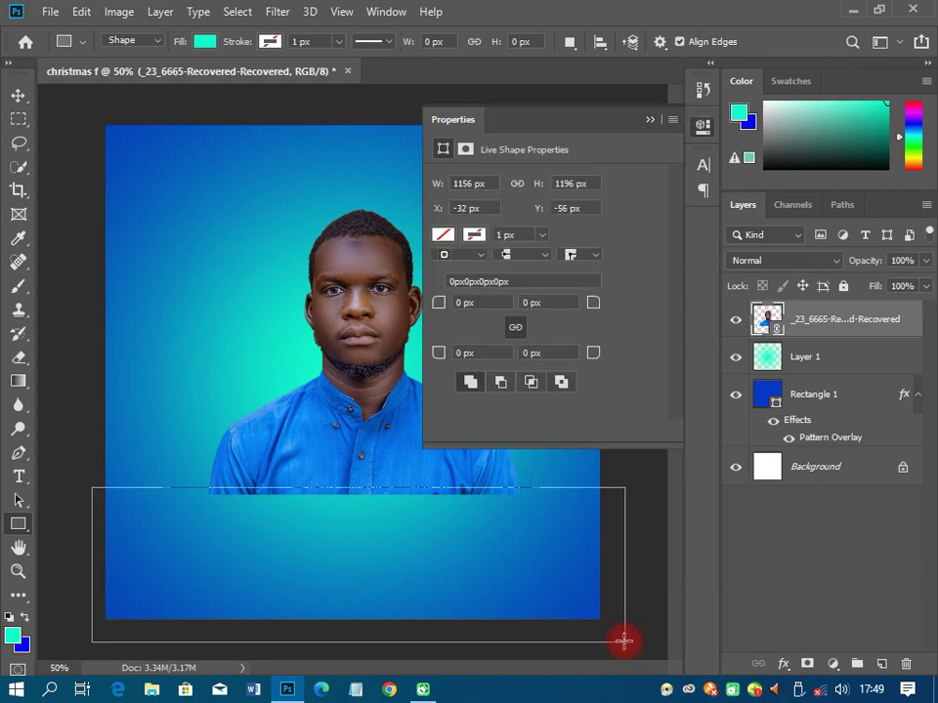
{"action": "left_click", "coordinate": [703, 127]}
{"action": "left_click", "coordinate": [777, 335]}
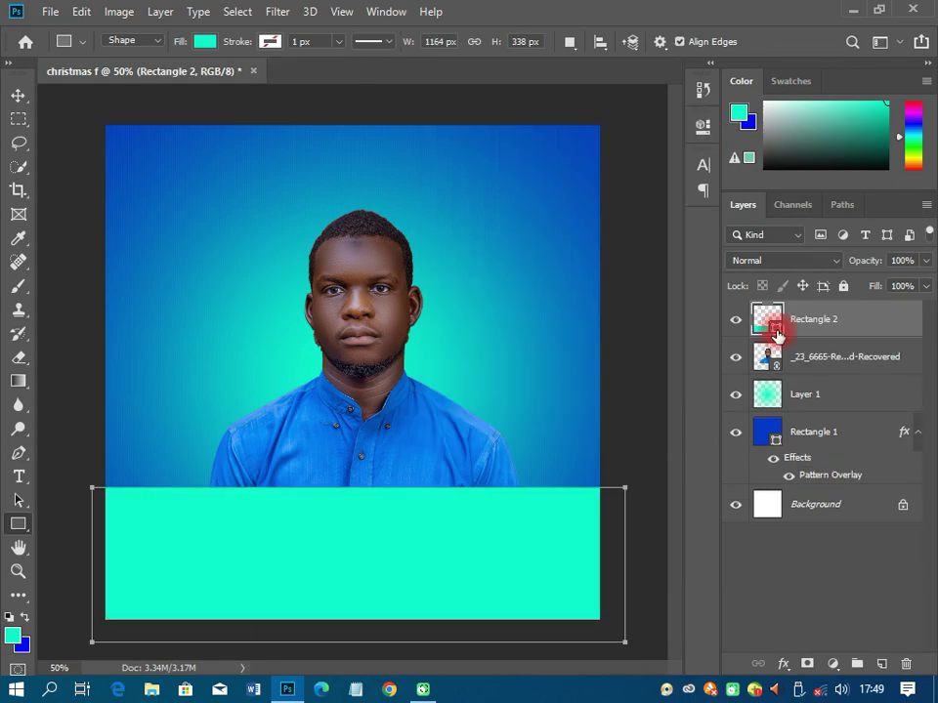
{"action": "left_click", "coordinate": [403, 424]}
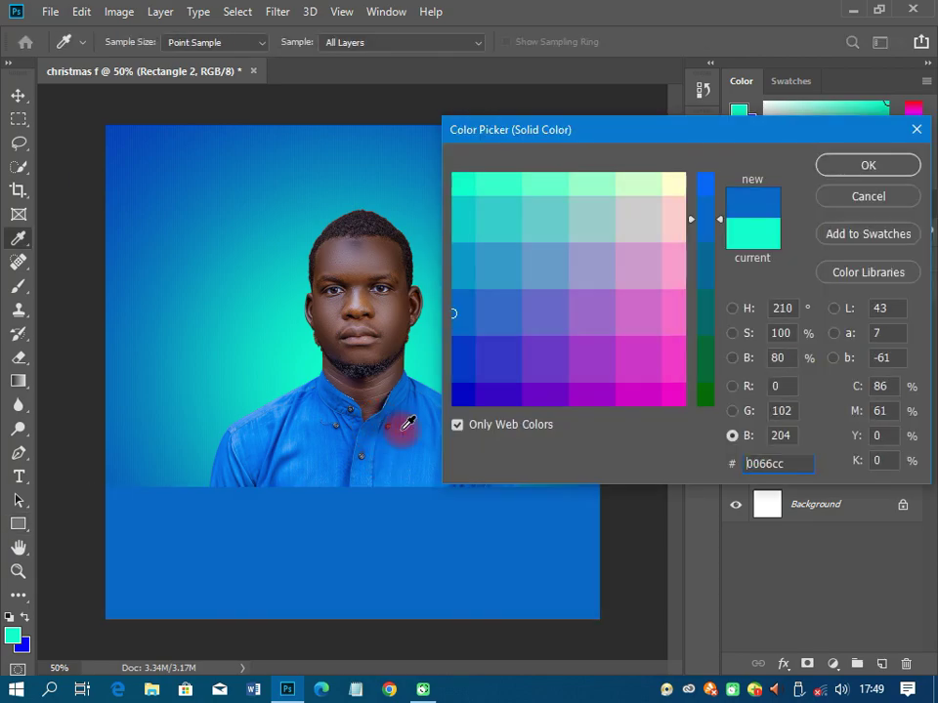
{"action": "key", "text": "Return"}
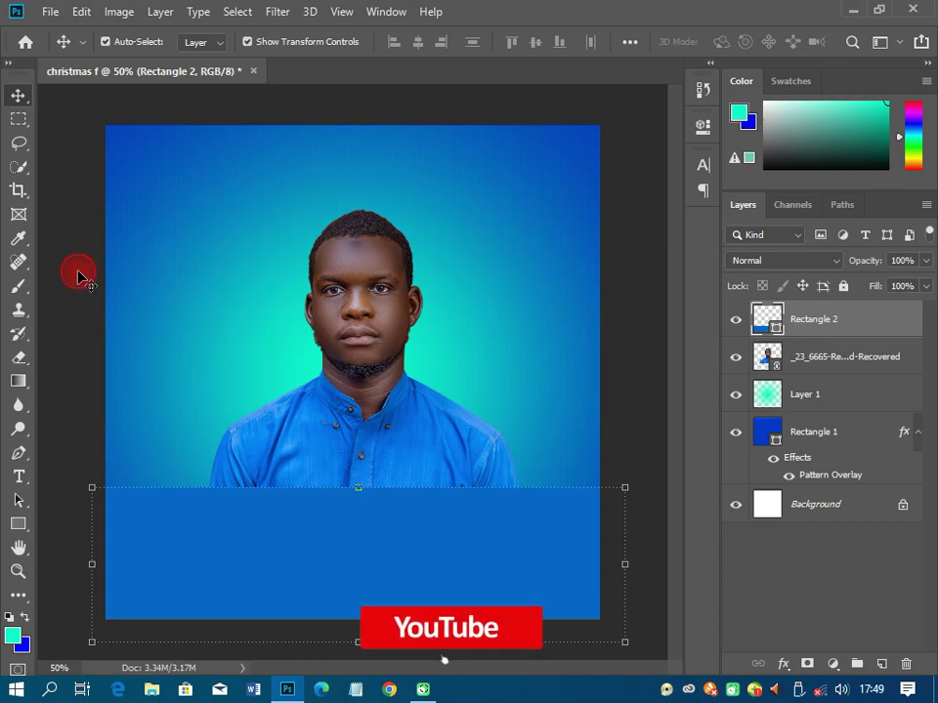
{"action": "left_click", "coordinate": [78, 276]}
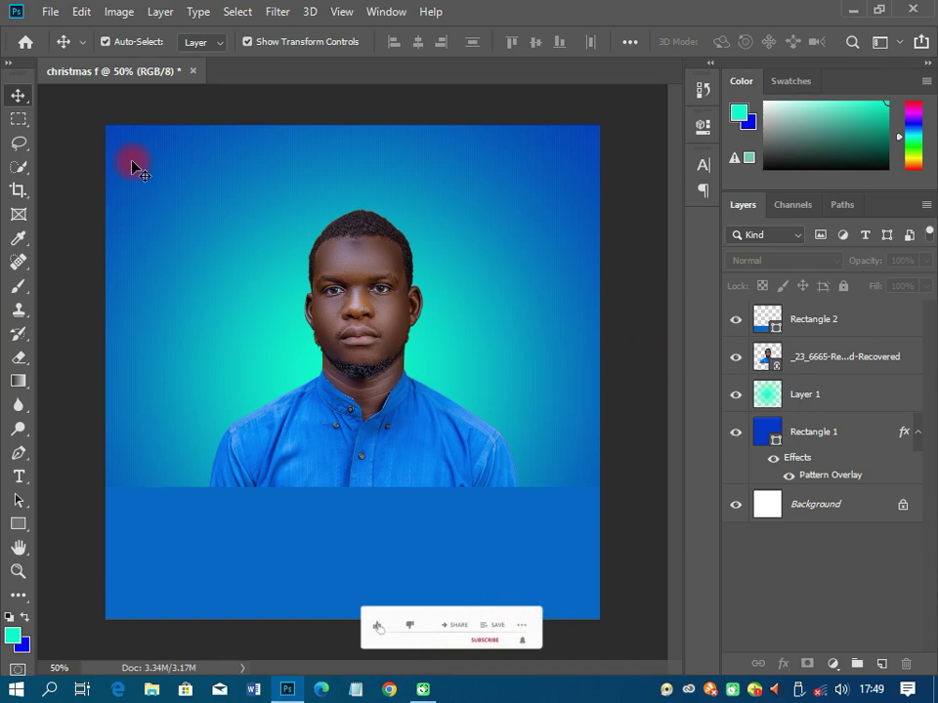
{"action": "left_click", "coordinate": [50, 11]}
- Place the pngwing.com baubles garland as a linked layer at the flyer's top left
{"action": "left_click", "coordinate": [97, 375]}
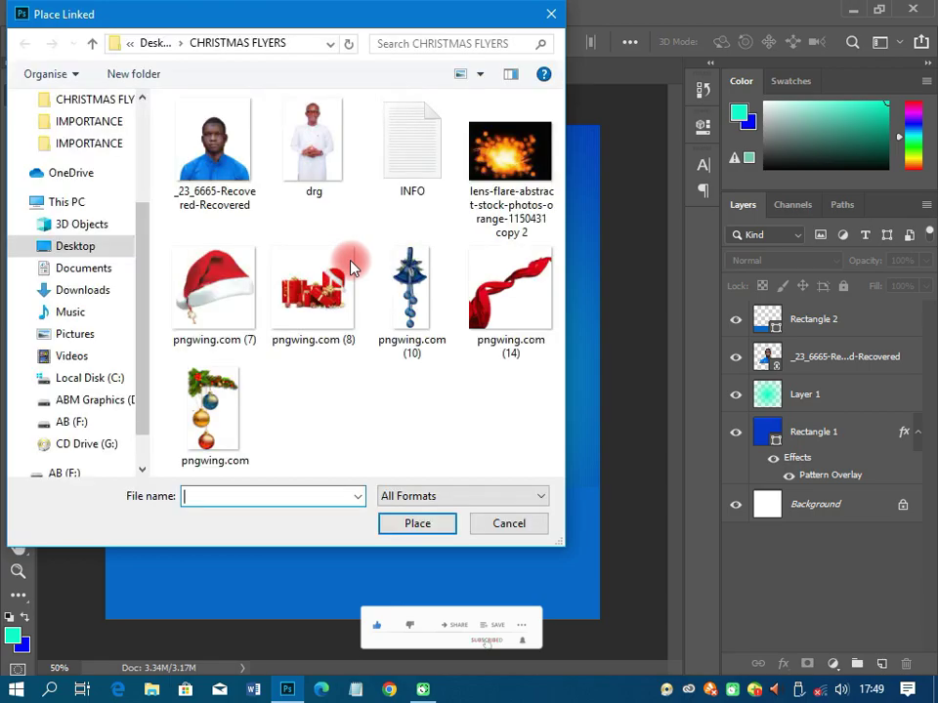
{"action": "double_click", "coordinate": [356, 312]}
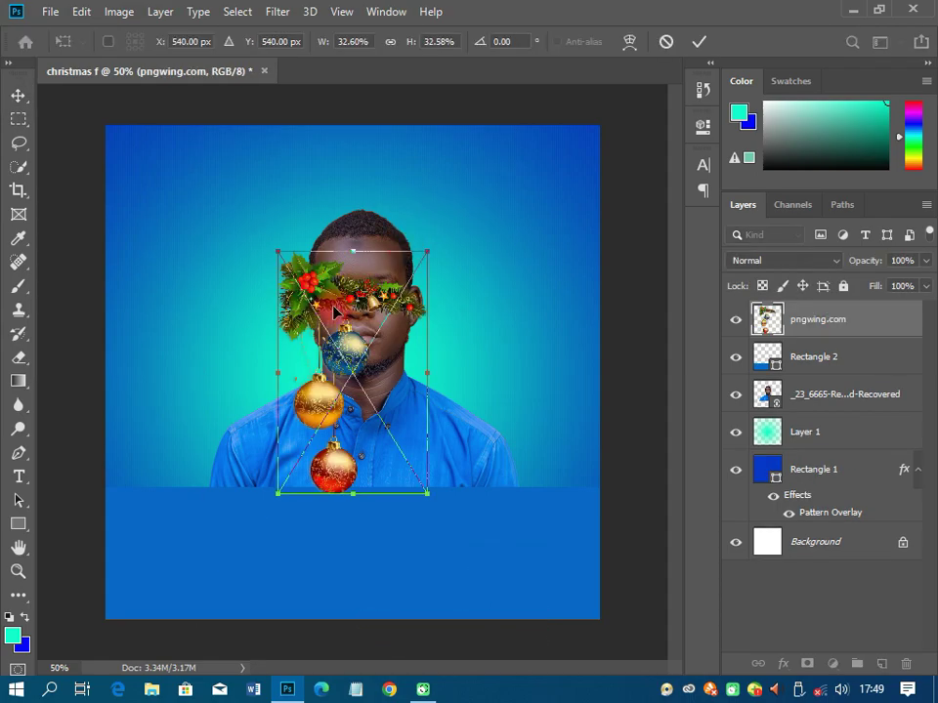
{"action": "left_click_drag", "start_coordinate": [329, 311], "coordinate": [233, 140]}
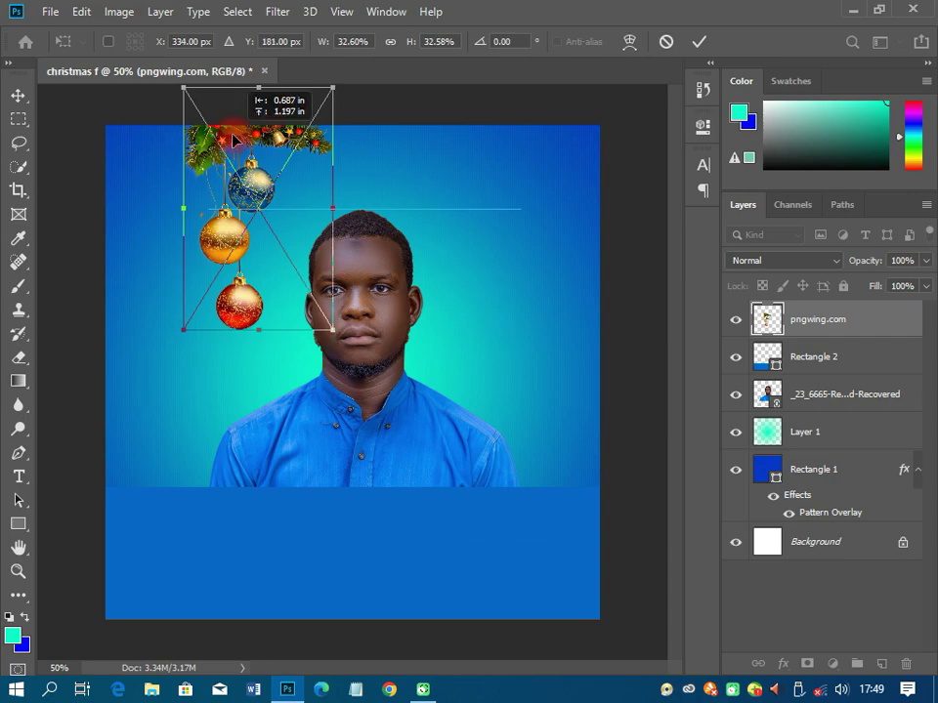
{"action": "left_click", "coordinate": [700, 42]}
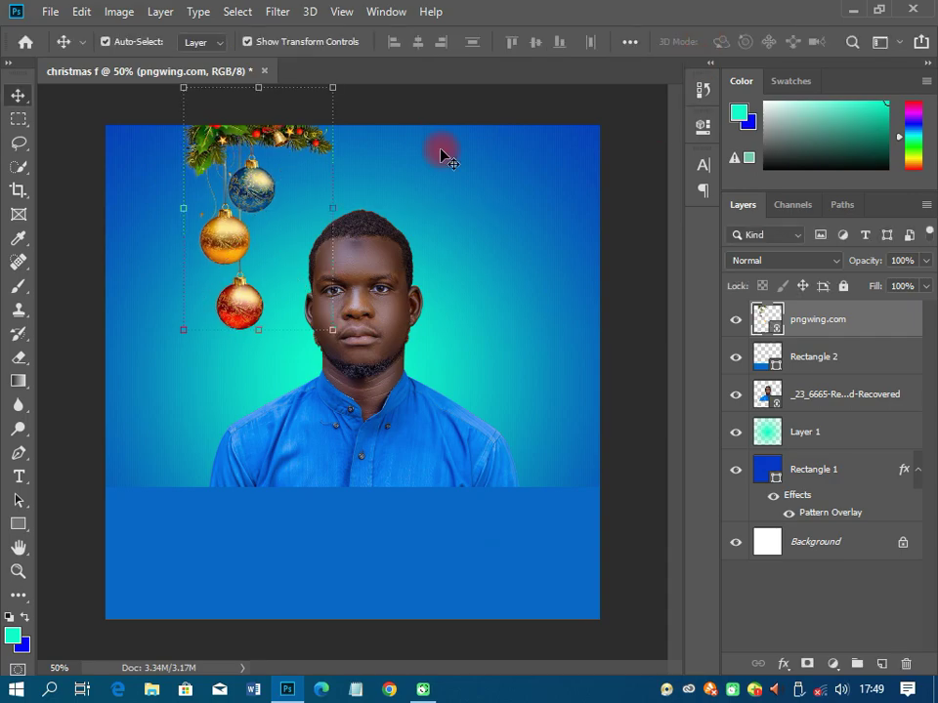
- Apply a 4.7-pixel Gaussian Blur to the pngwing.com garland layer
{"action": "left_click", "coordinate": [279, 12]}
{"action": "mouse_move", "coordinate": [287, 219]}
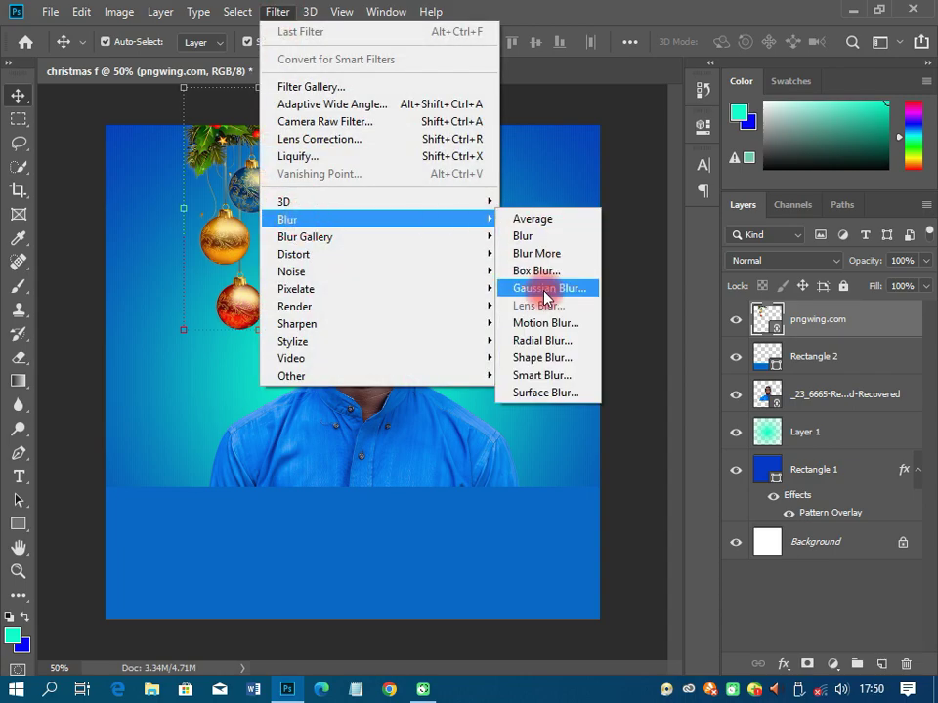
{"action": "left_click", "coordinate": [545, 291]}
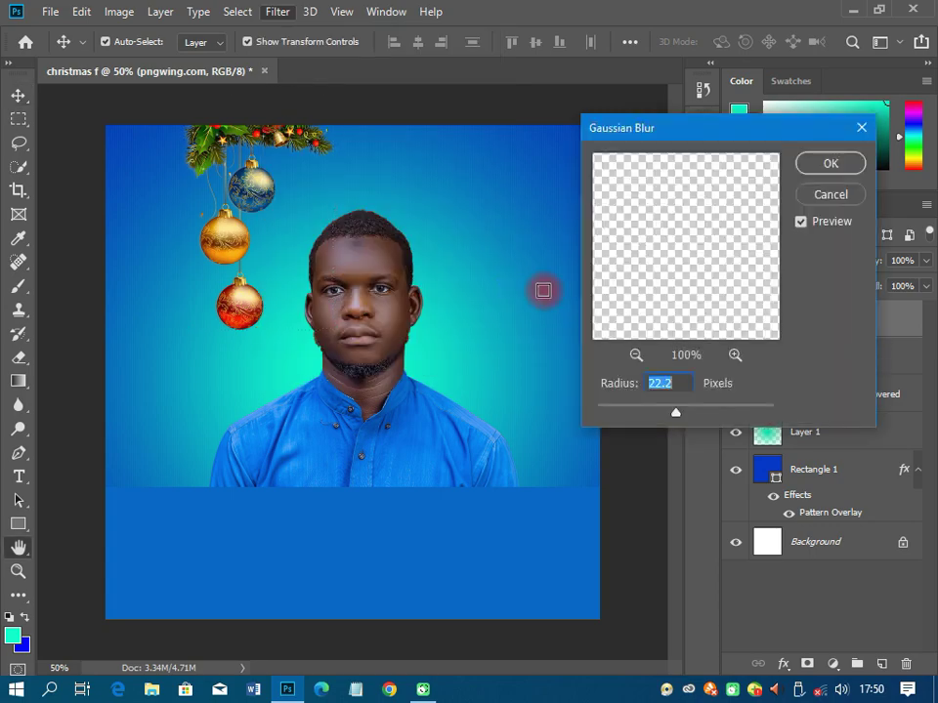
{"action": "left_click_drag", "start_coordinate": [675, 412], "coordinate": [642, 410]}
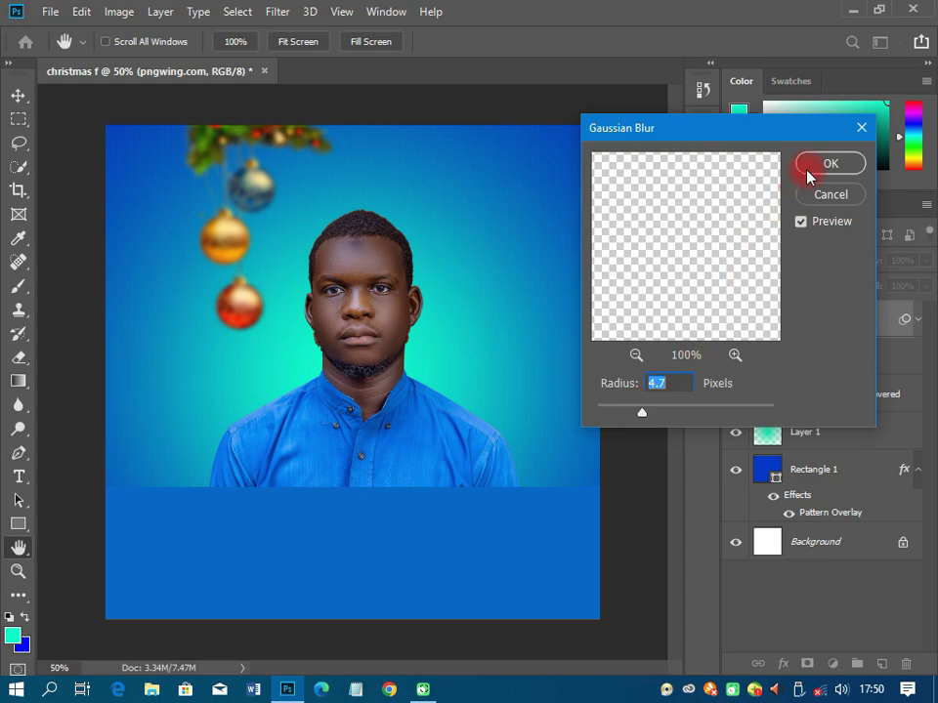
{"action": "left_click", "coordinate": [509, 306]}
{"action": "key", "text": "Return"}
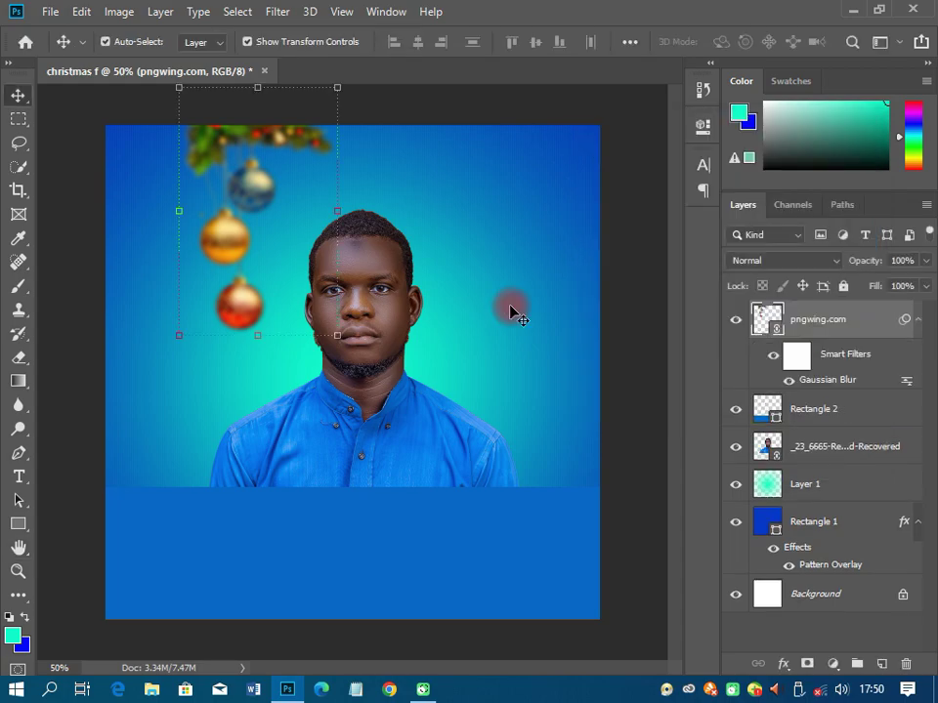
{"action": "left_click", "coordinate": [49, 12]}
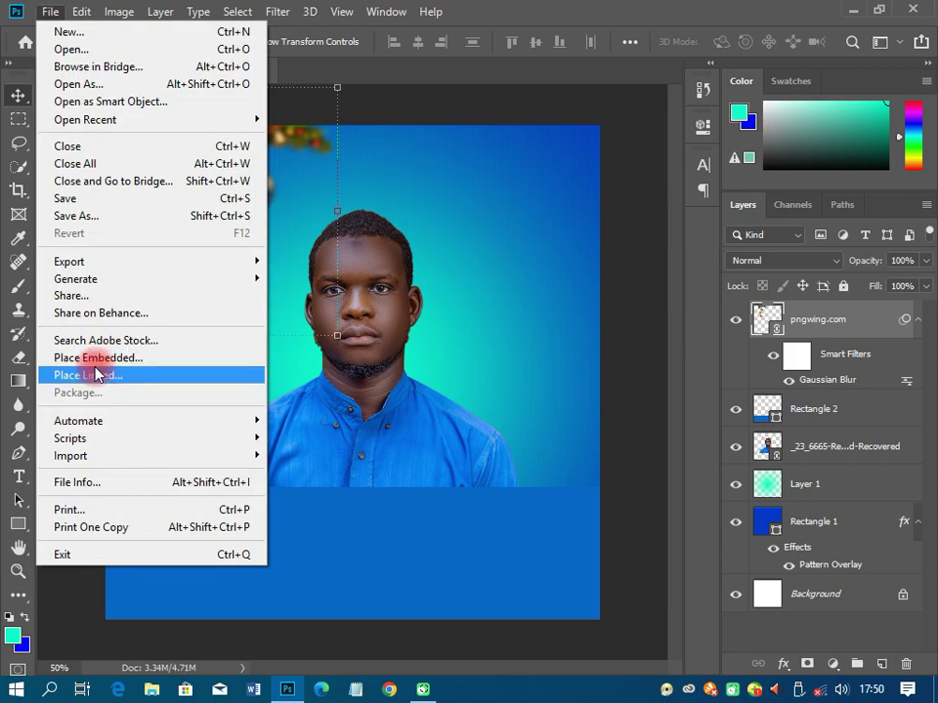
- Place pngwing.com (10) blue bells, enlarge to about 208%, and hang it at the top right
{"action": "left_click", "coordinate": [98, 375]}
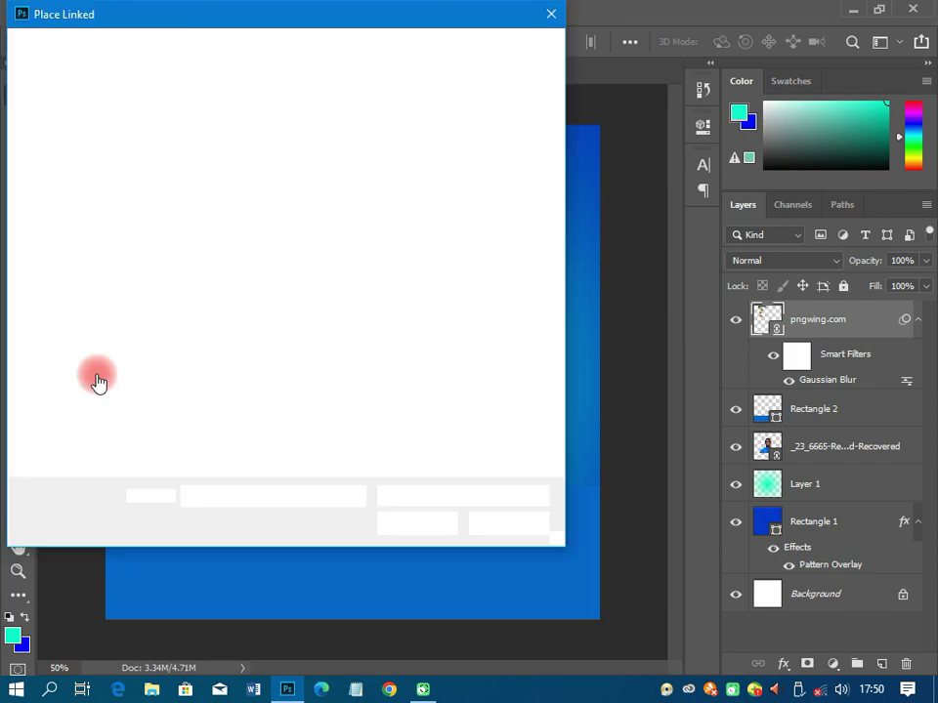
{"action": "double_click", "coordinate": [400, 313]}
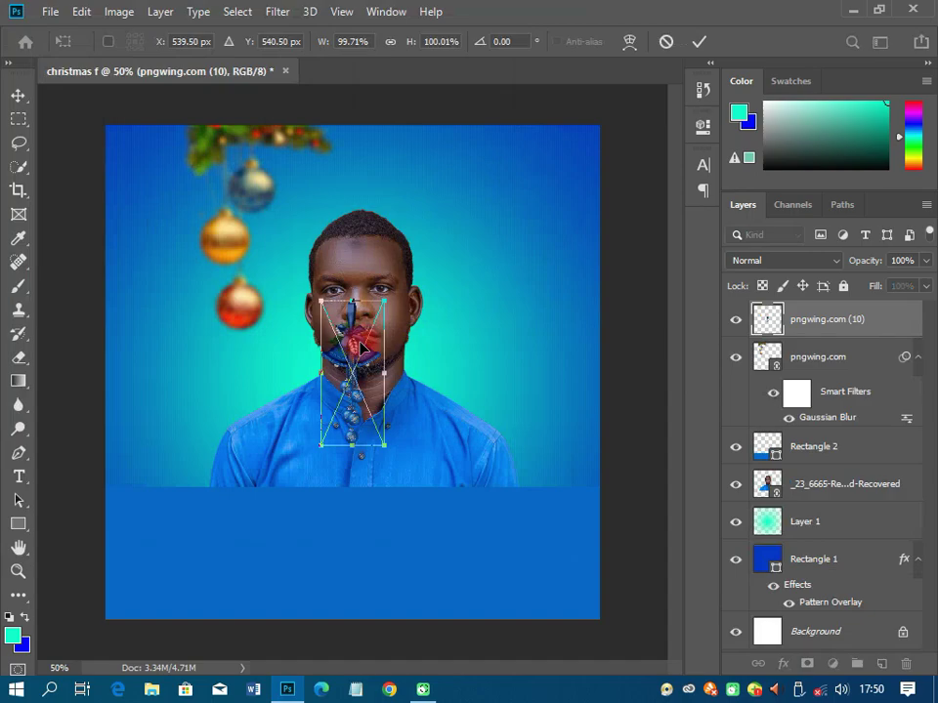
{"action": "left_click_drag", "start_coordinate": [386, 342], "coordinate": [535, 215]}
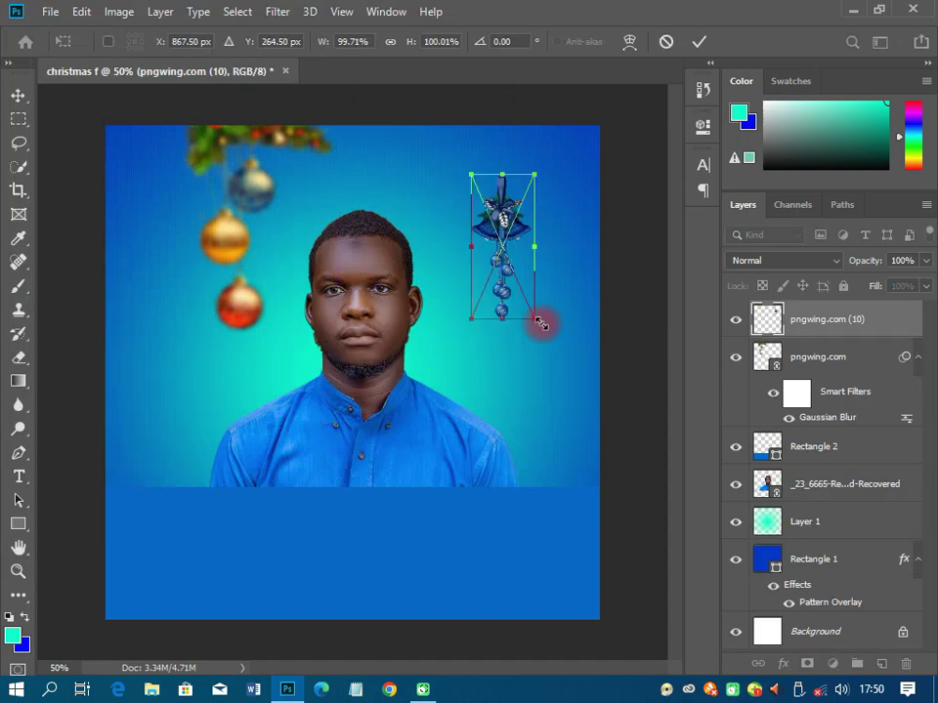
{"action": "left_click_drag", "start_coordinate": [540, 324], "coordinate": [589, 391]}
{"action": "key", "text": "Return"}
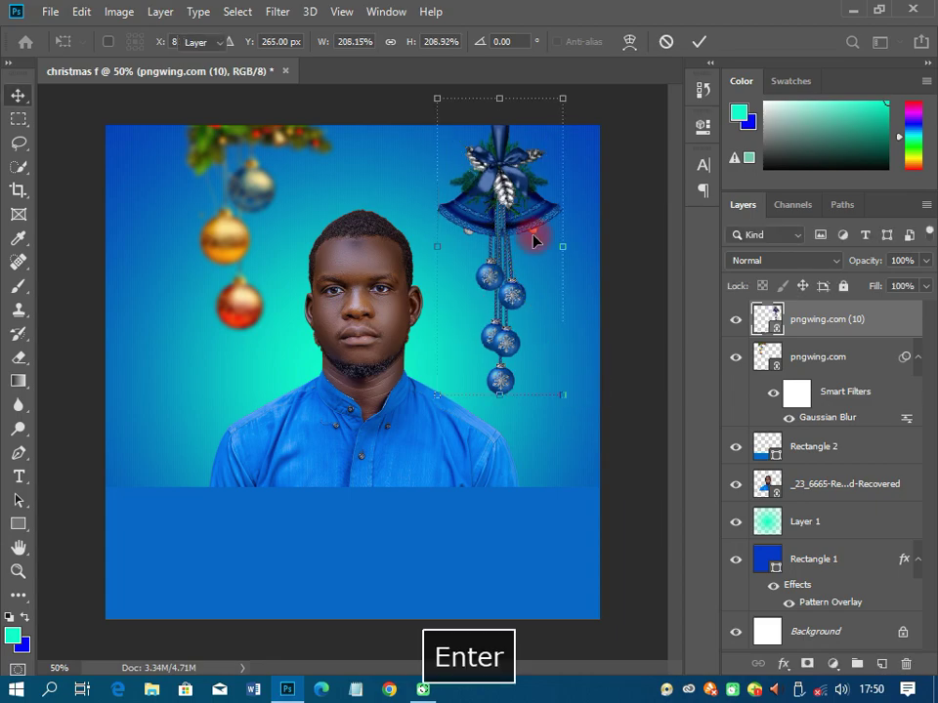
{"action": "left_click_drag", "start_coordinate": [511, 213], "coordinate": [529, 177]}
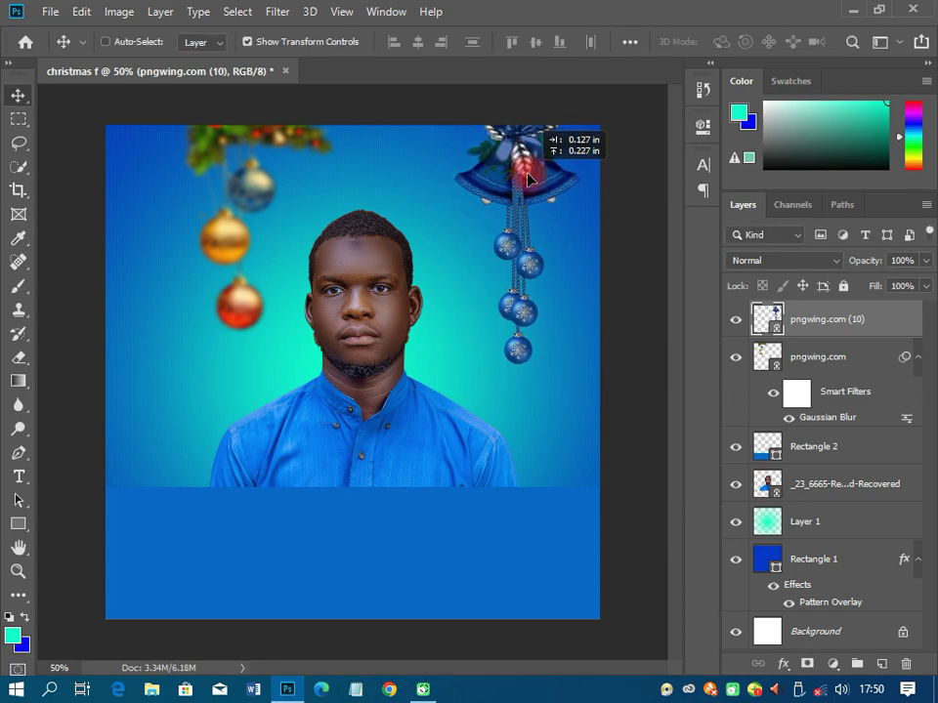
{"action": "left_click", "coordinate": [43, 12]}
- Place the orange lens-flare image and move it up to the flyer's top edge
{"action": "left_click", "coordinate": [100, 375]}
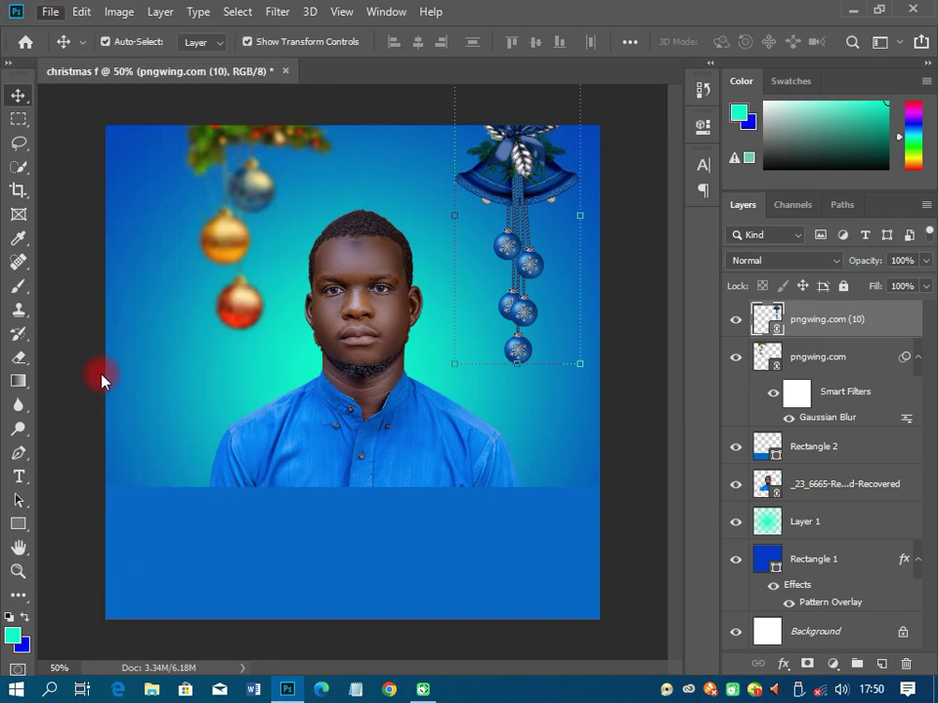
{"action": "left_click", "coordinate": [504, 168]}
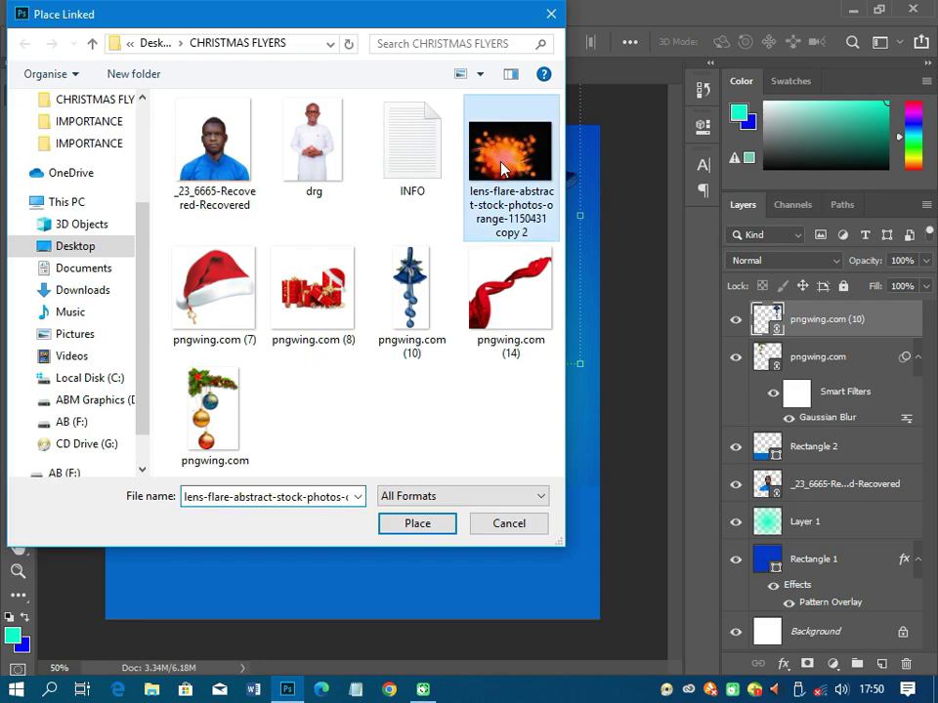
{"action": "key", "text": "Escape"}
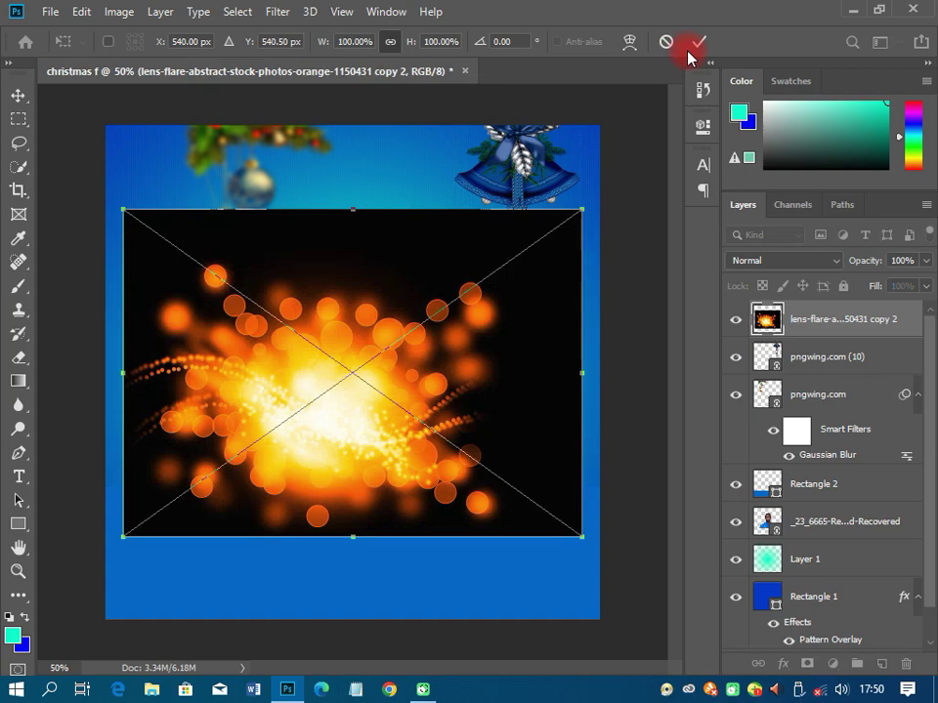
{"action": "left_click", "coordinate": [696, 42]}
{"action": "mouse_move", "coordinate": [341, 372]}
{"action": "left_mouse_down"}
{"action": "mouse_move", "coordinate": [472, 121]}
{"action": "mouse_move", "coordinate": [465, 88]}
{"action": "left_mouse_up"}
{"action": "left_click_drag", "start_coordinate": [478, 172], "coordinate": [473, 160]}
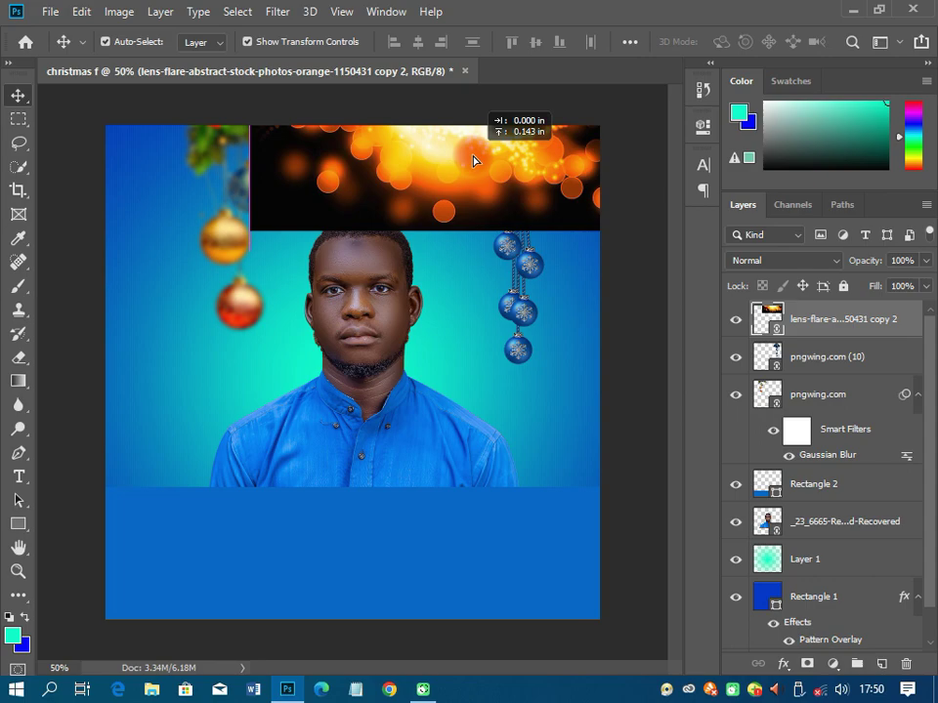
- Move the lens-flare and bell layers below the portrait and blend the flare as Screen
{"action": "left_click", "coordinate": [820, 358], "text": "shift"}
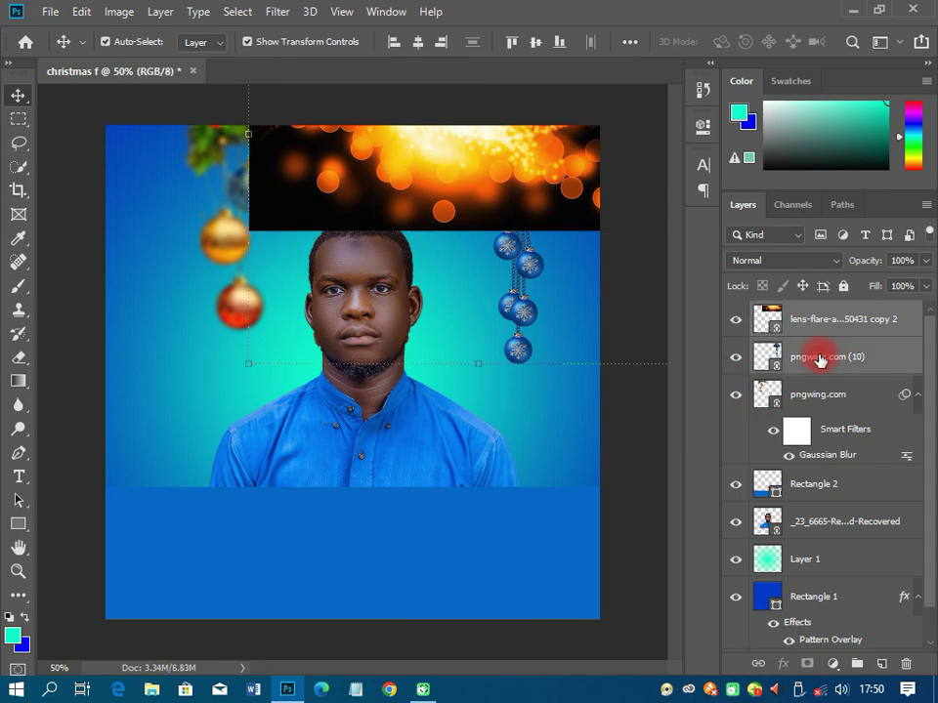
{"action": "left_click_drag", "start_coordinate": [820, 359], "coordinate": [823, 533]}
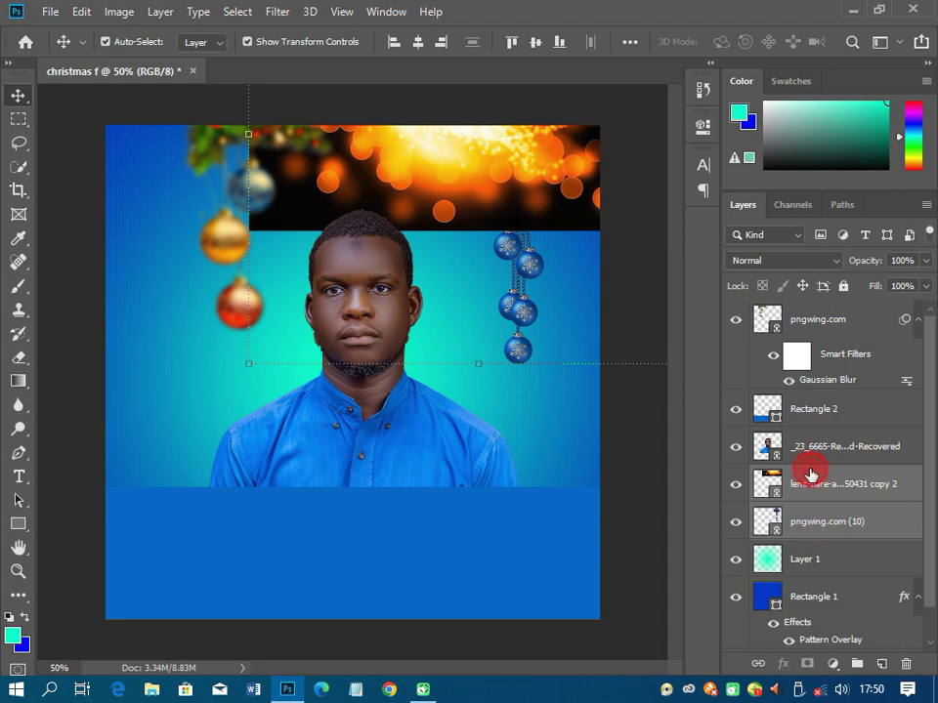
{"action": "left_click", "coordinate": [807, 454]}
{"action": "left_click", "coordinate": [807, 486]}
{"action": "left_click", "coordinate": [759, 264]}
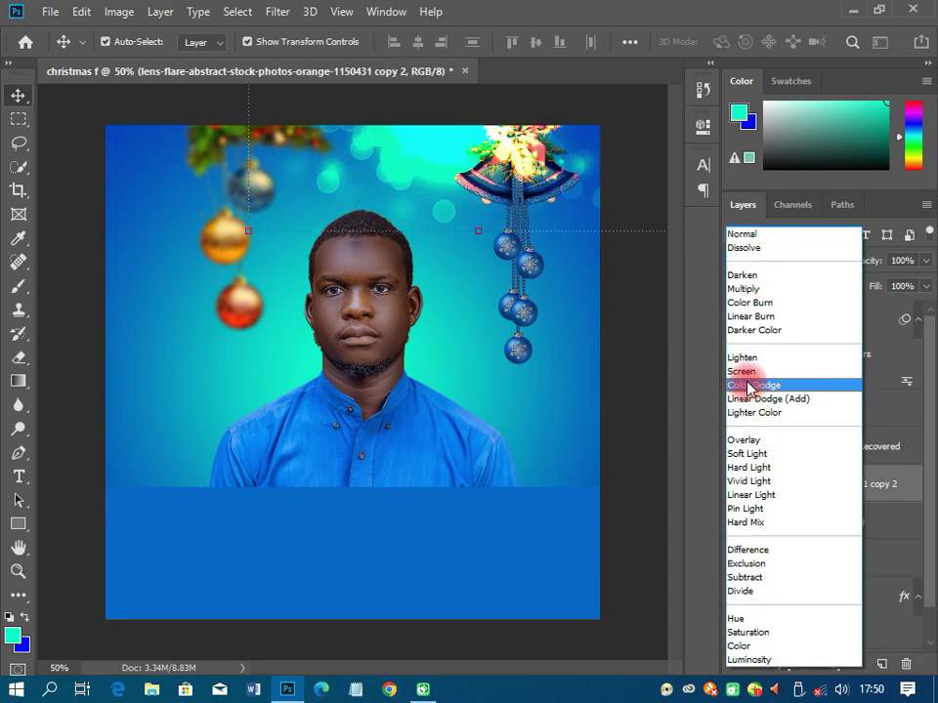
{"action": "left_click", "coordinate": [746, 376]}
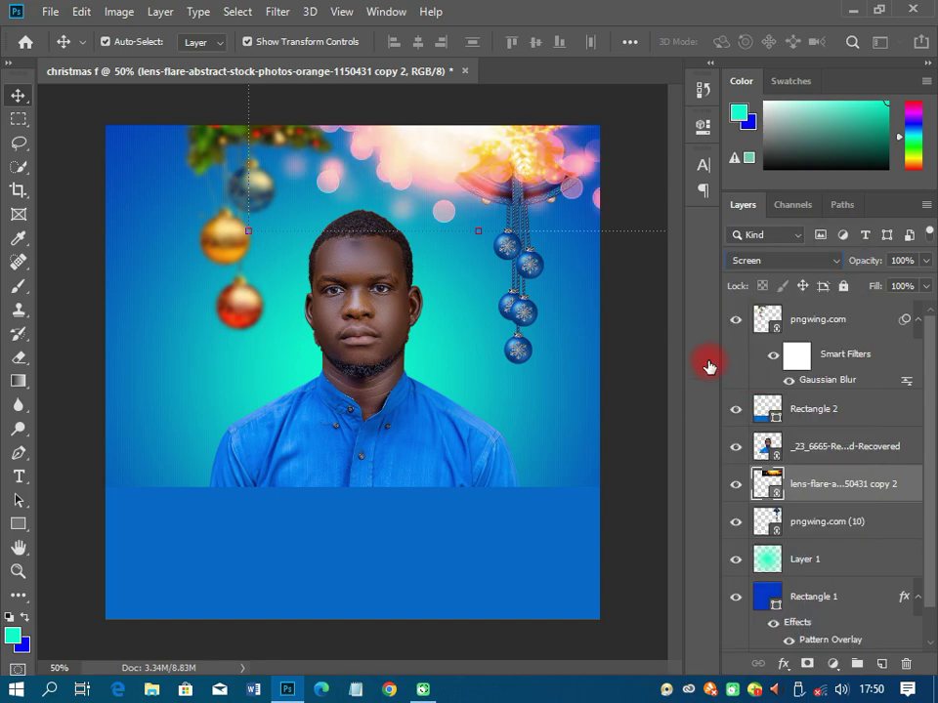
{"action": "mouse_move", "coordinate": [446, 153]}
{"action": "left_mouse_down"}
{"action": "mouse_move", "coordinate": [440, 137]}
{"action": "mouse_move", "coordinate": [451, 145]}
{"action": "left_mouse_up"}
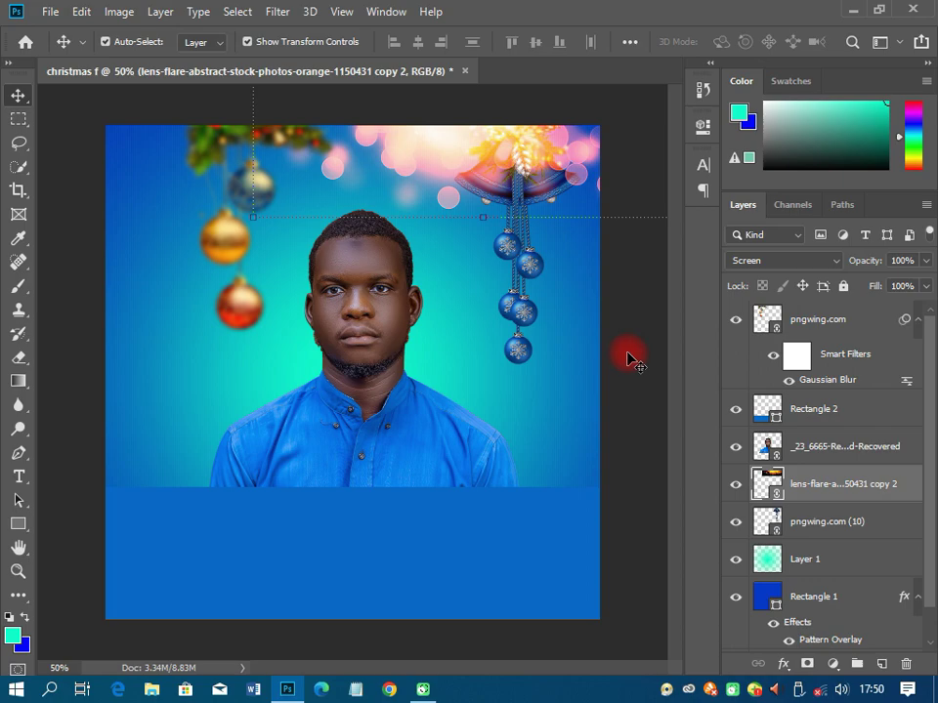
{"action": "left_click", "coordinate": [566, 367], "text": "ctrl"}
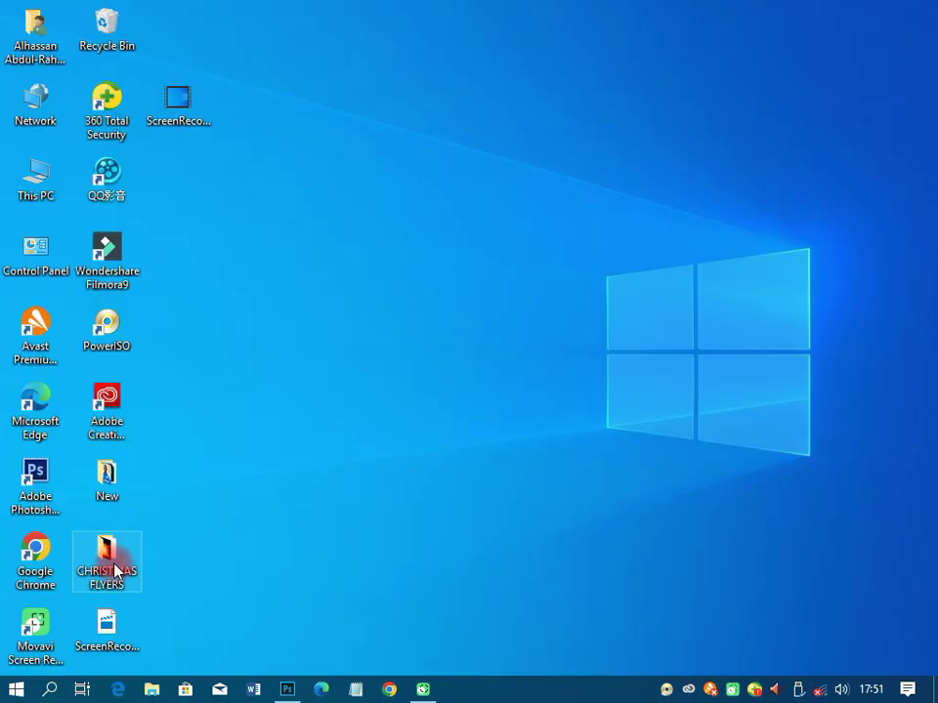
- Open the CHRISTMAS FLYERS desktop folder and select its INFO notes file
{"action": "double_click", "coordinate": [114, 570]}
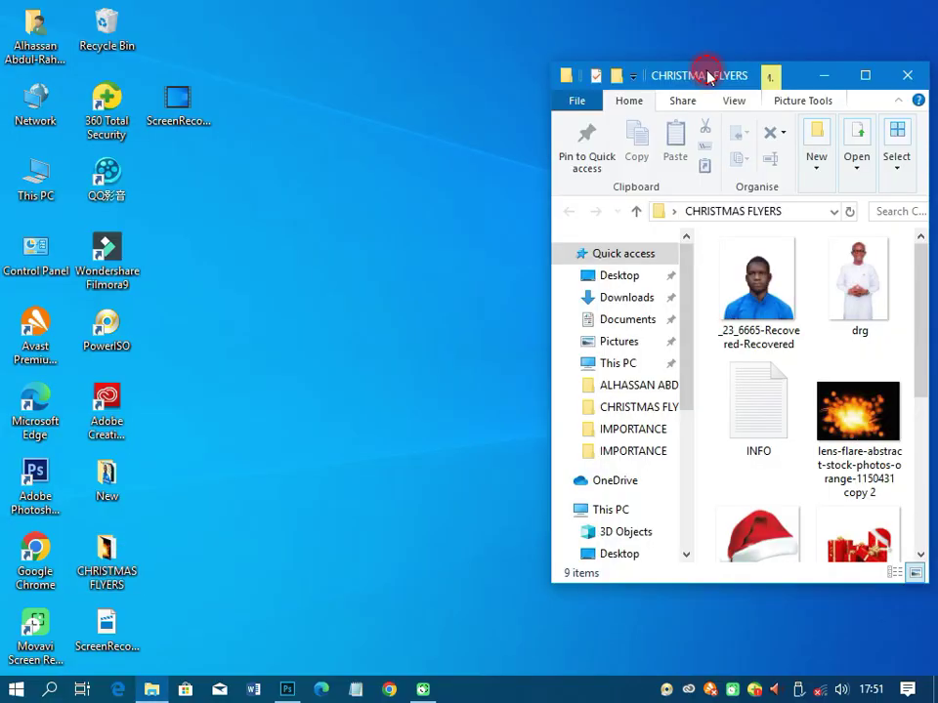
{"action": "left_click_drag", "start_coordinate": [708, 77], "coordinate": [460, 44]}
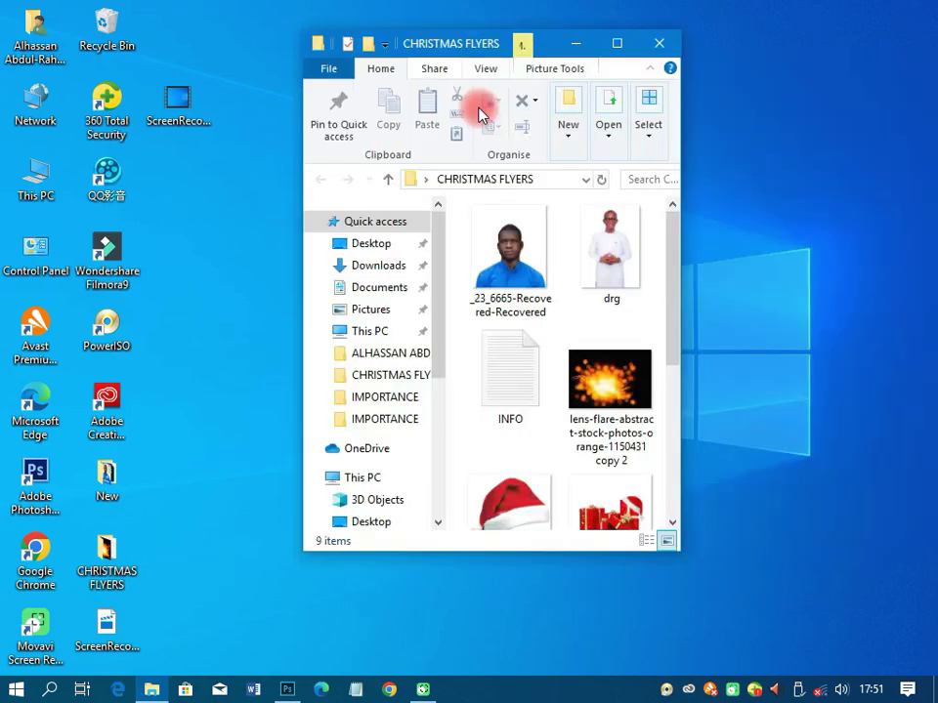
{"action": "scroll", "coordinate": [513, 328], "scroll_direction": "down", "scroll_amount": 3}
{"action": "scroll", "coordinate": [518, 361], "scroll_direction": "up", "scroll_amount": 3}
{"action": "left_click", "coordinate": [526, 376]}
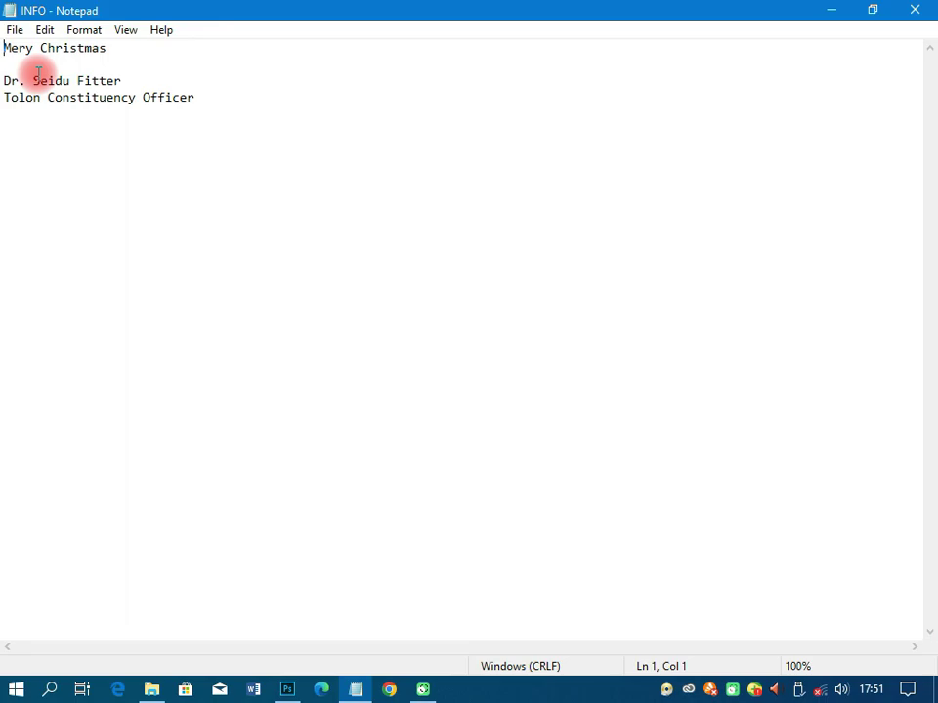
- Select and copy the 'Mery Christmas' greeting line in Notepad
{"action": "left_click", "coordinate": [37, 73]}
{"action": "left_click_drag", "start_coordinate": [108, 49], "coordinate": [6, 47]}
{"action": "key", "text": "ctrl+c"}
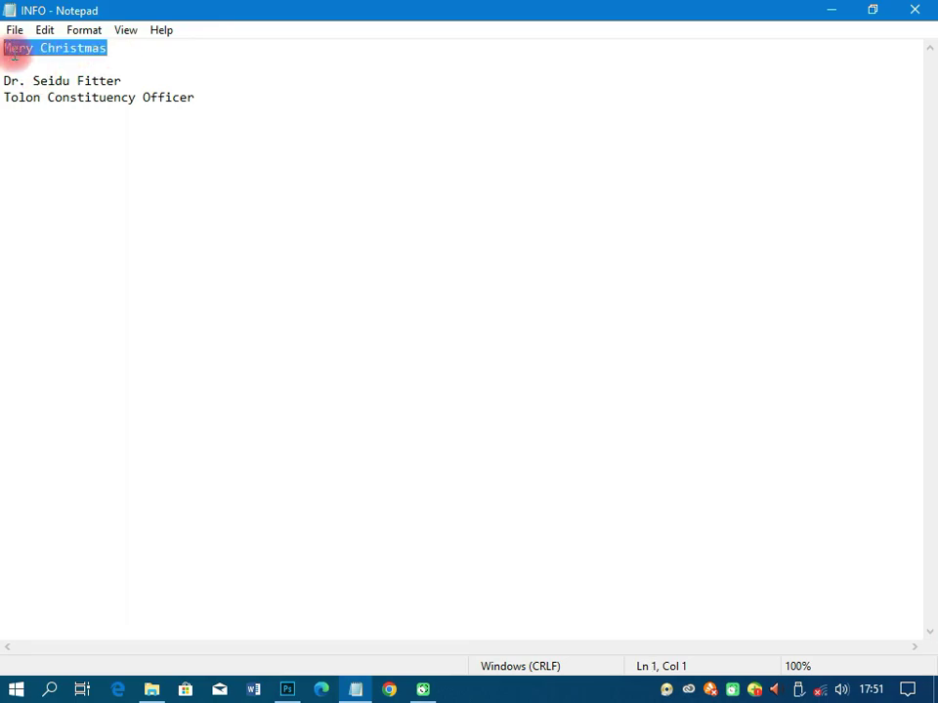
{"action": "key", "text": "space"}
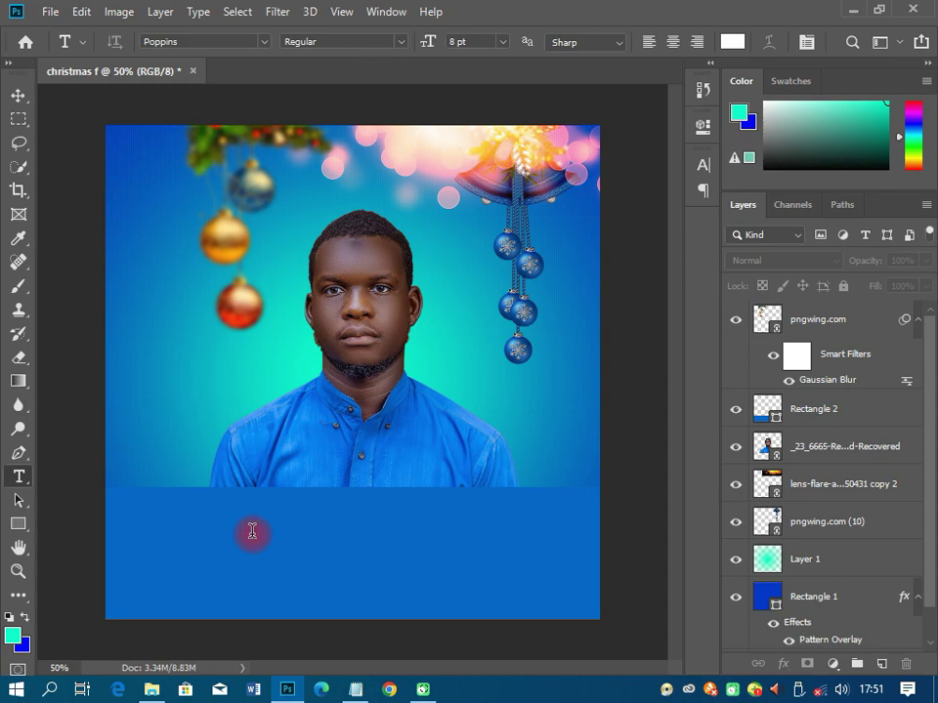
- Paste 'Mery Christmas' as a white Albondigas Italic 48 pt title on the blue band
{"action": "left_click", "coordinate": [252, 531]}
{"action": "key", "text": "ctrl+v"}
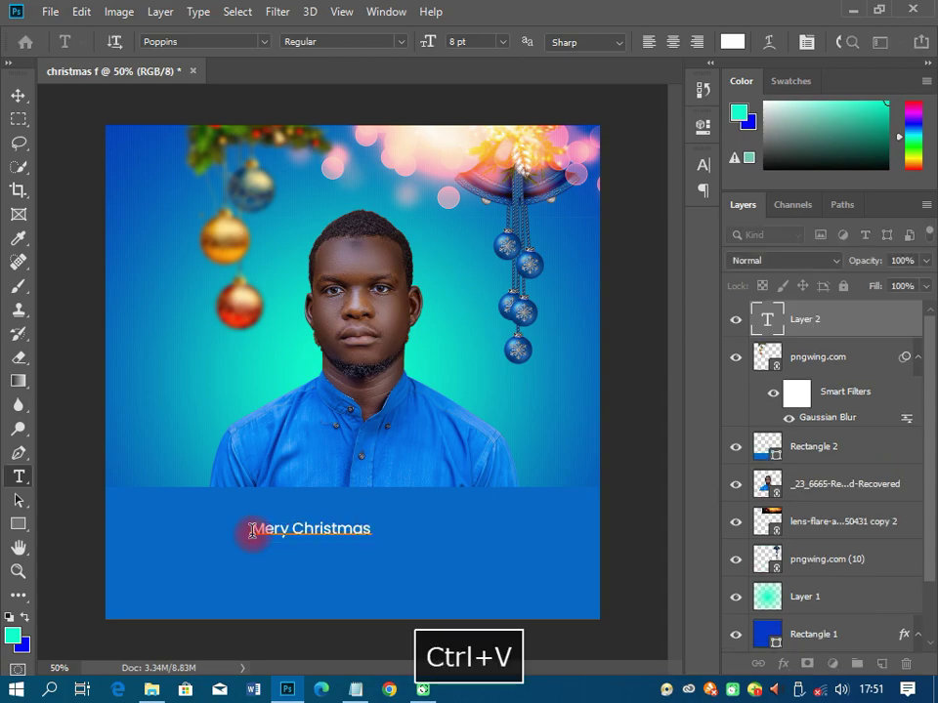
{"action": "left_click", "coordinate": [18, 98]}
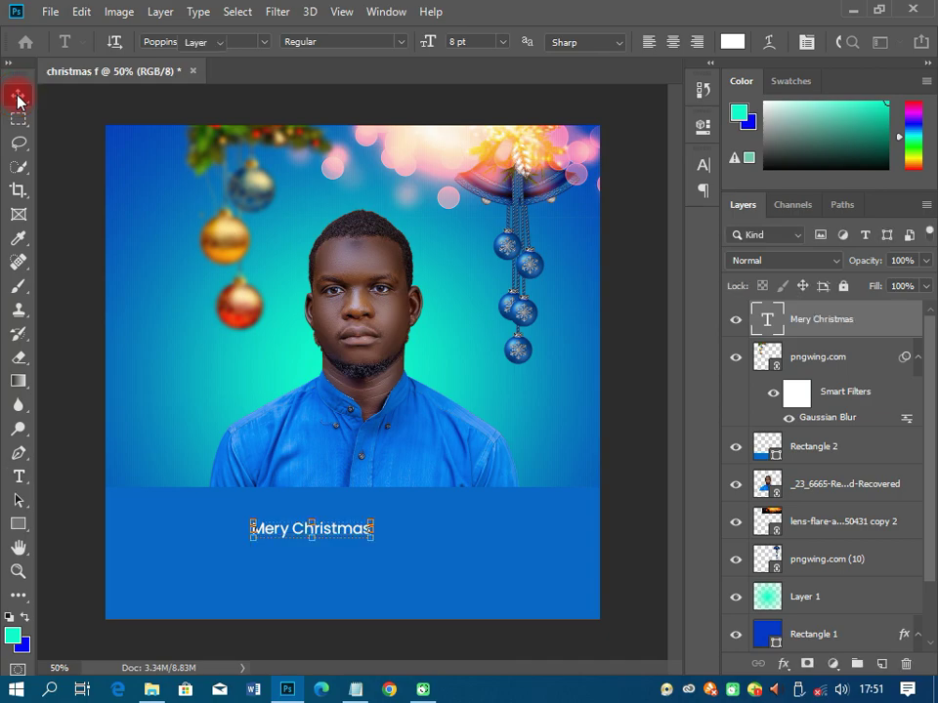
{"action": "left_click", "coordinate": [702, 164]}
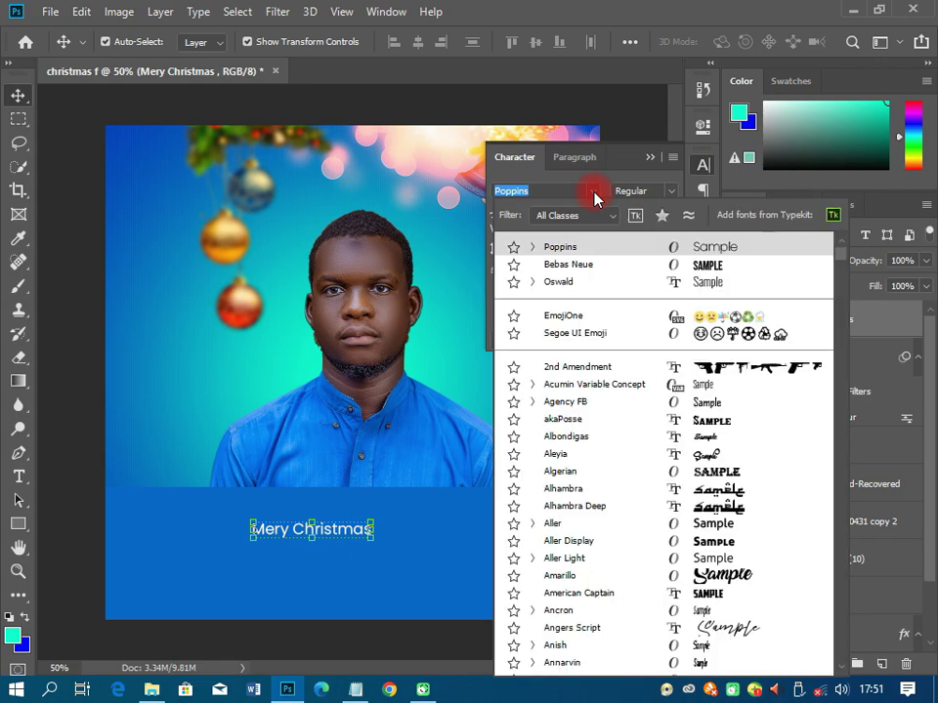
{"action": "left_click", "coordinate": [567, 436]}
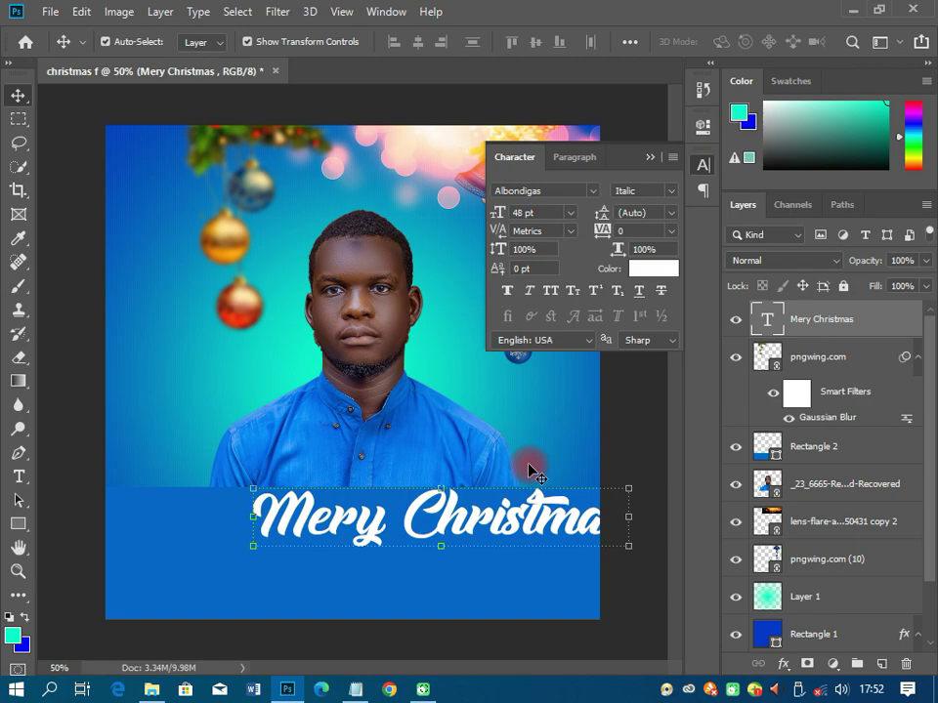
{"action": "left_click_drag", "start_coordinate": [529, 471], "coordinate": [455, 478]}
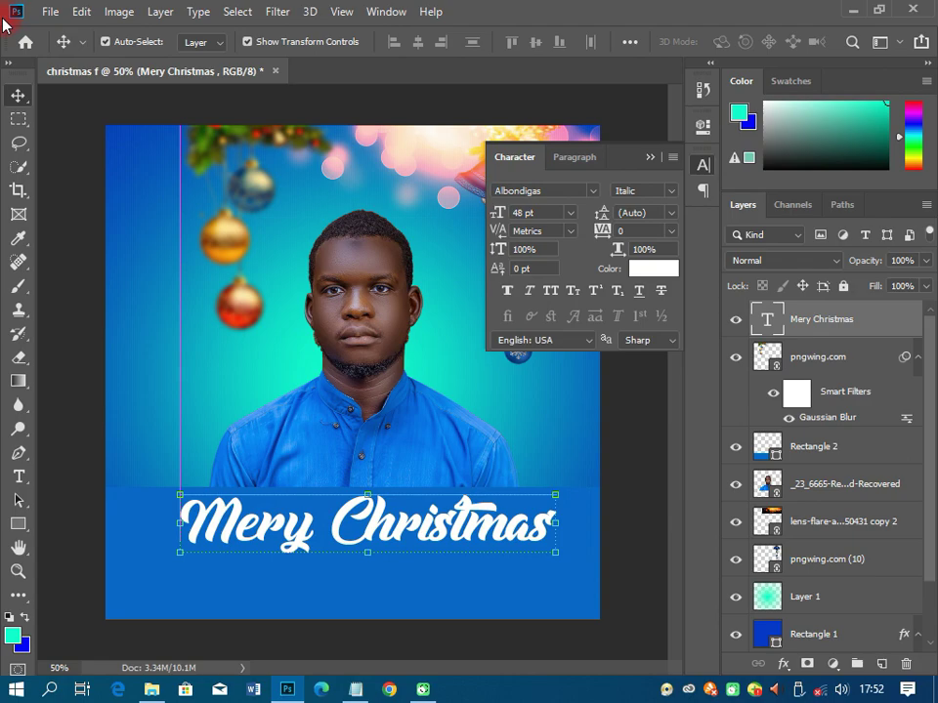
{"action": "left_click", "coordinate": [48, 12]}
- Place the pngwing.com (7) Santa hat image on the C of Christmas
{"action": "left_click", "coordinate": [102, 374]}
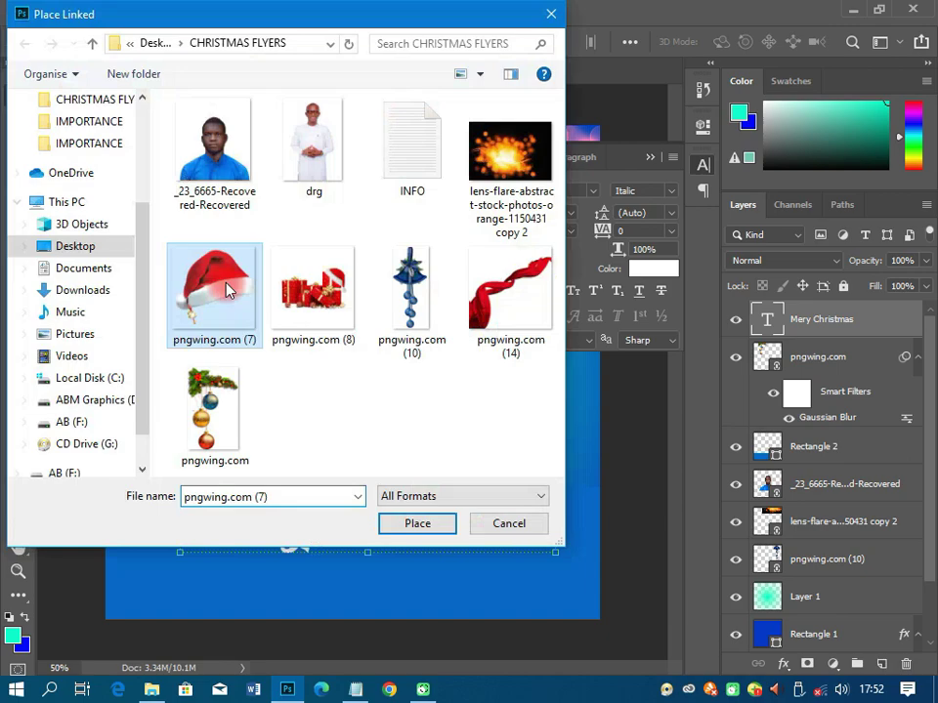
{"action": "double_click", "coordinate": [225, 290]}
{"action": "left_click_drag", "start_coordinate": [350, 479], "coordinate": [353, 485]}
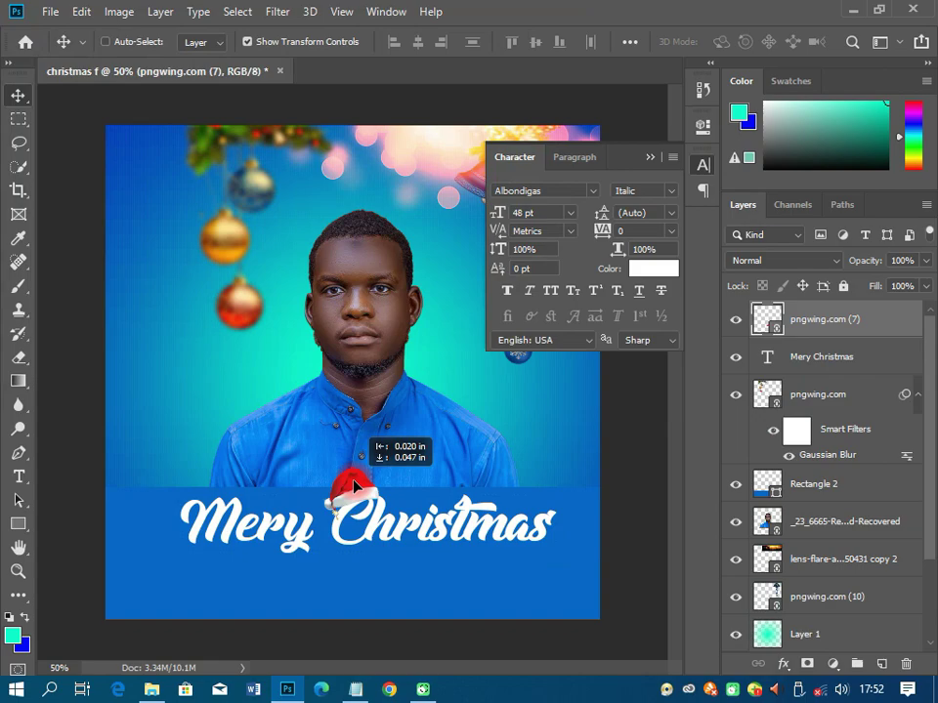
{"action": "left_click_drag", "start_coordinate": [355, 486], "coordinate": [355, 486]}
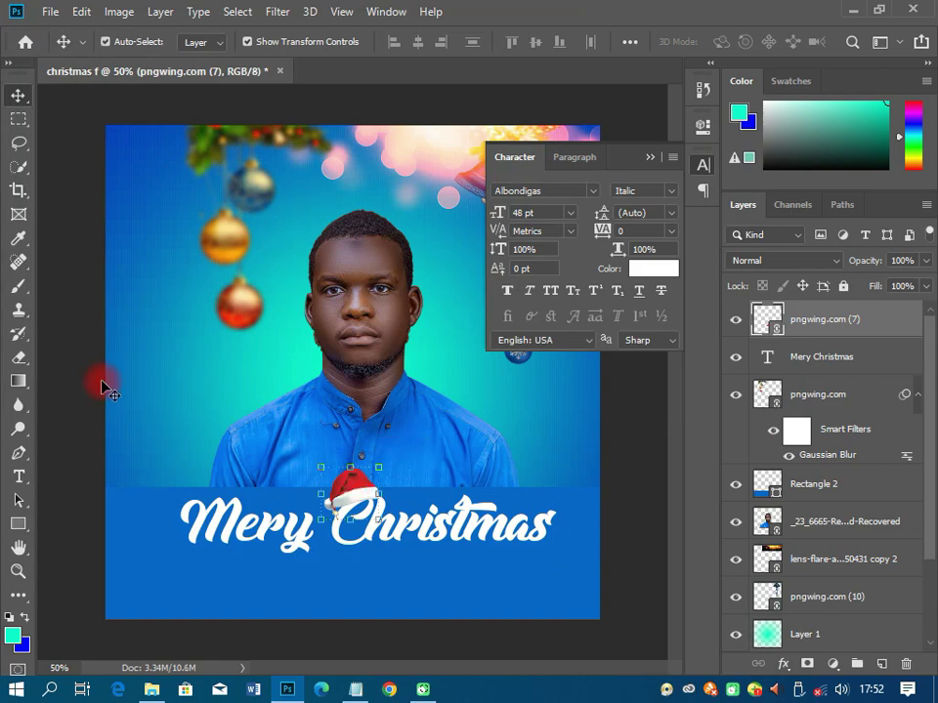
{"action": "key", "text": "t"}
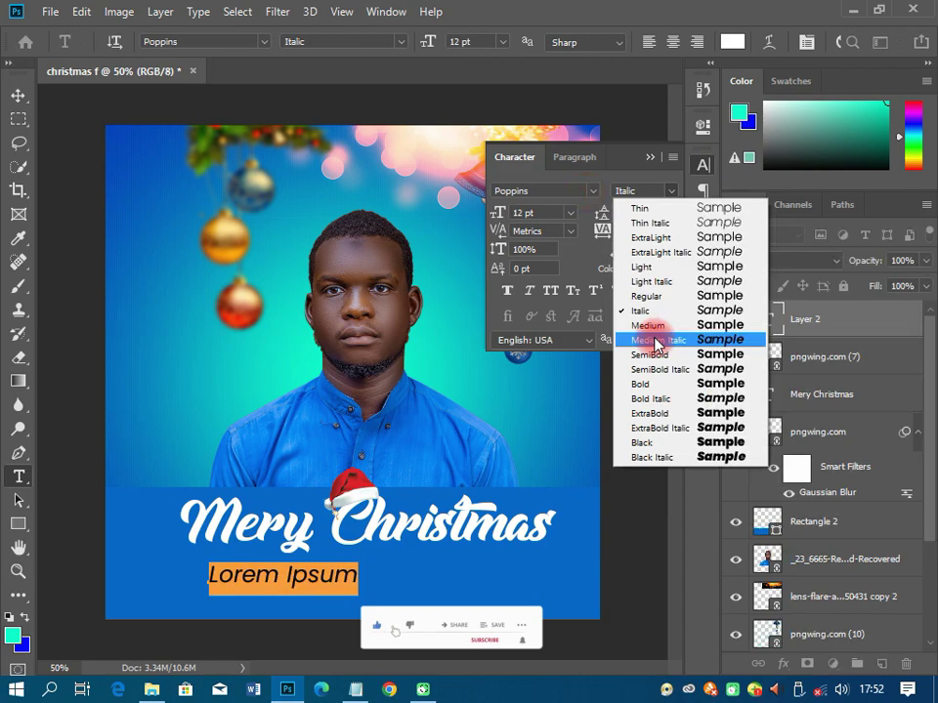
- Add the subtitle 'AND PROSPEROUS NEWS YEAR' in Poppins Medium 8 pt with tracking 200
{"action": "left_click", "coordinate": [652, 329]}
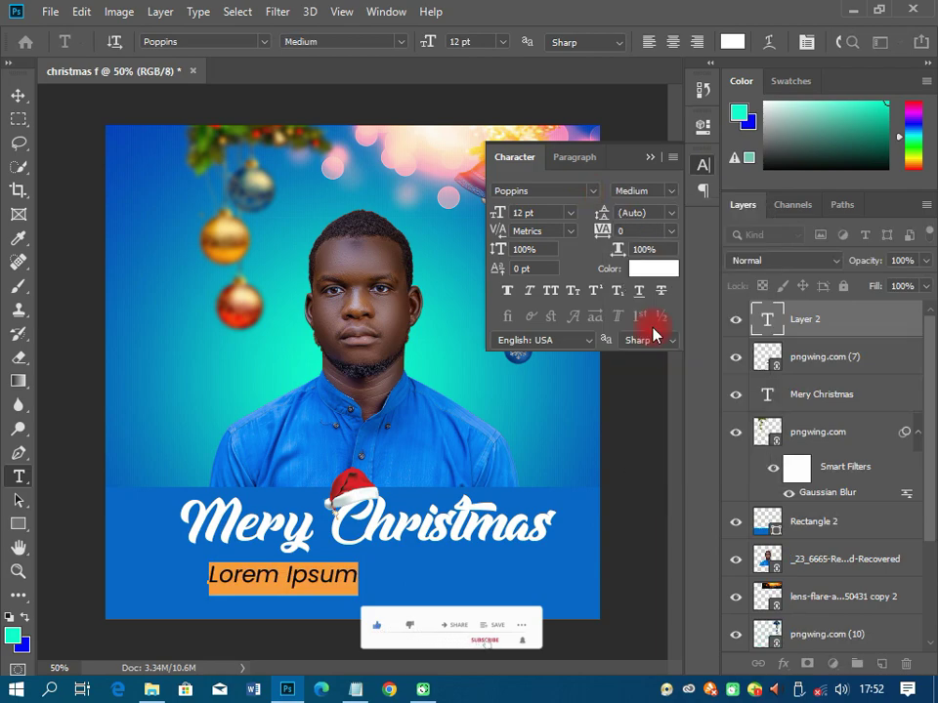
{"action": "type", "text": "AND"}
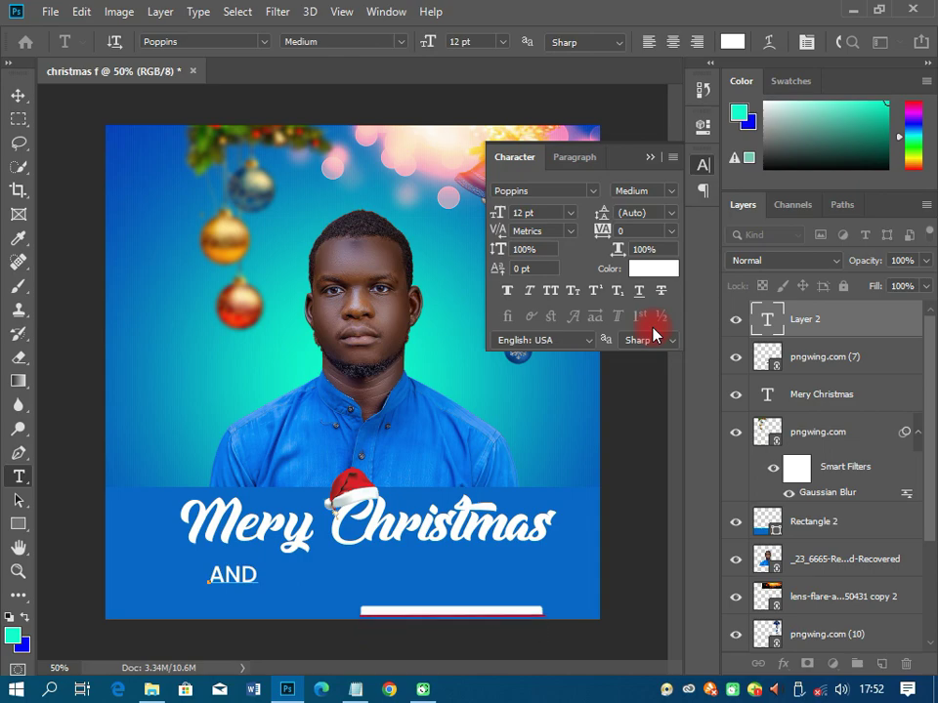
{"action": "type", "text": "PROSPEROUS NEWS"}
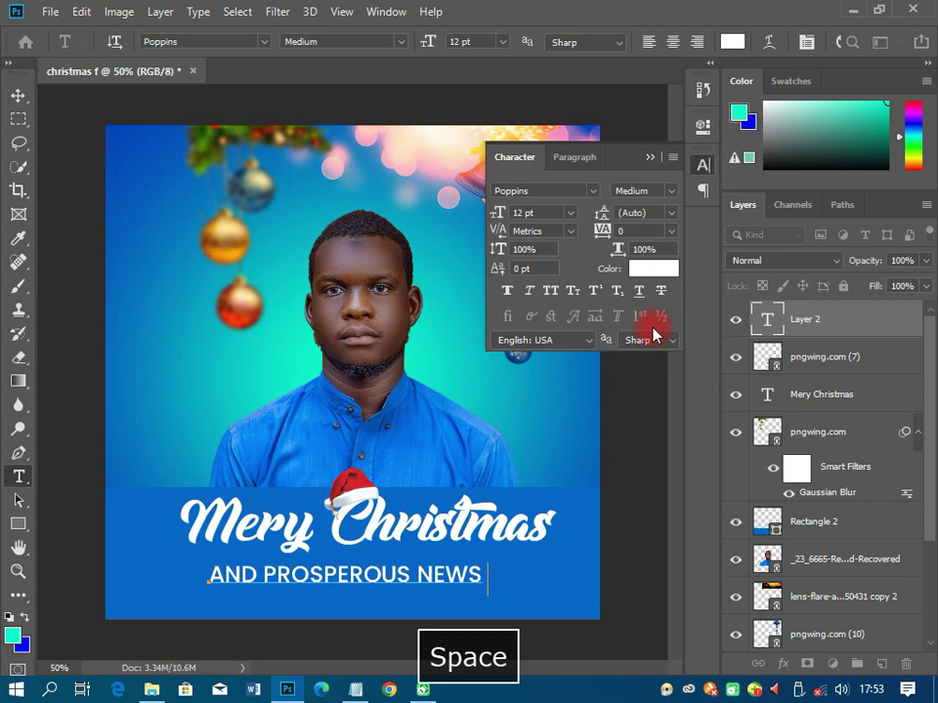
{"action": "type", "text": "YEAR"}
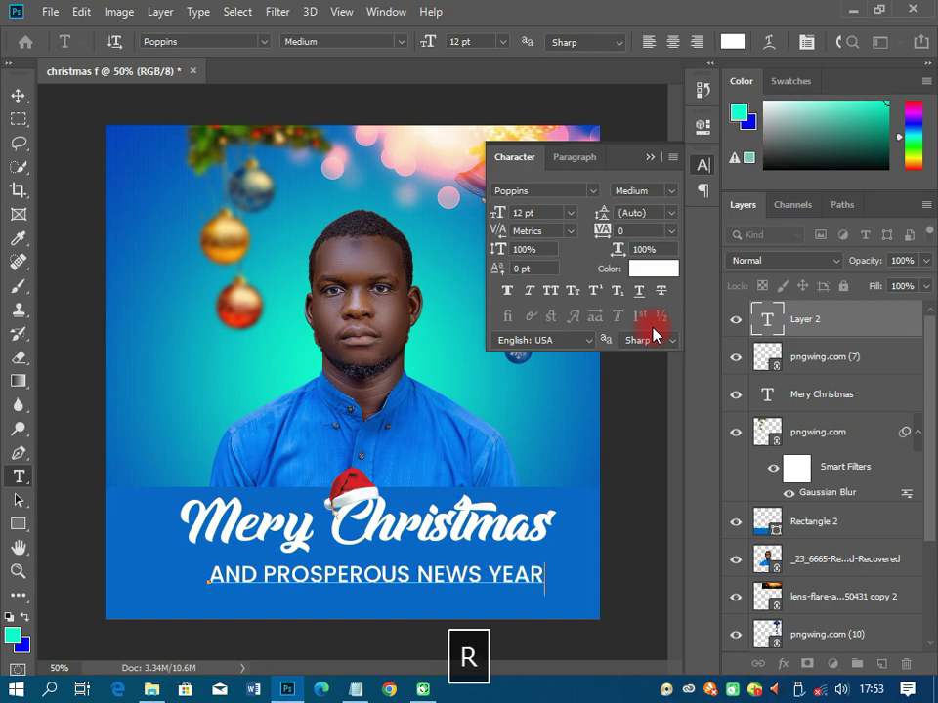
{"action": "left_click", "coordinate": [655, 335]}
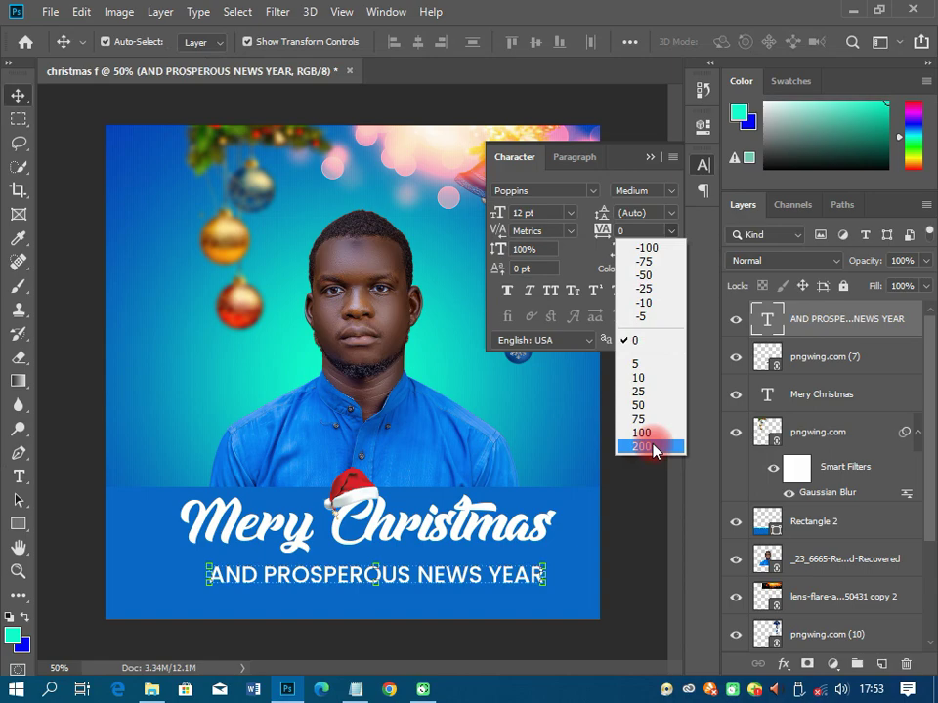
{"action": "left_click", "coordinate": [653, 446]}
{"action": "left_click", "coordinate": [569, 212]}
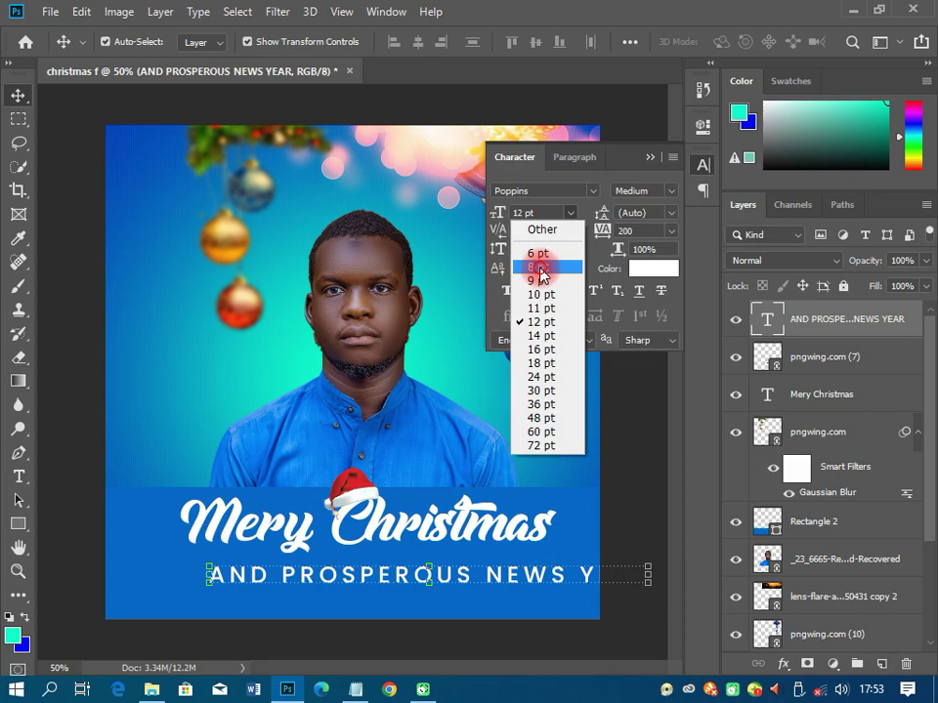
{"action": "left_click", "coordinate": [537, 267]}
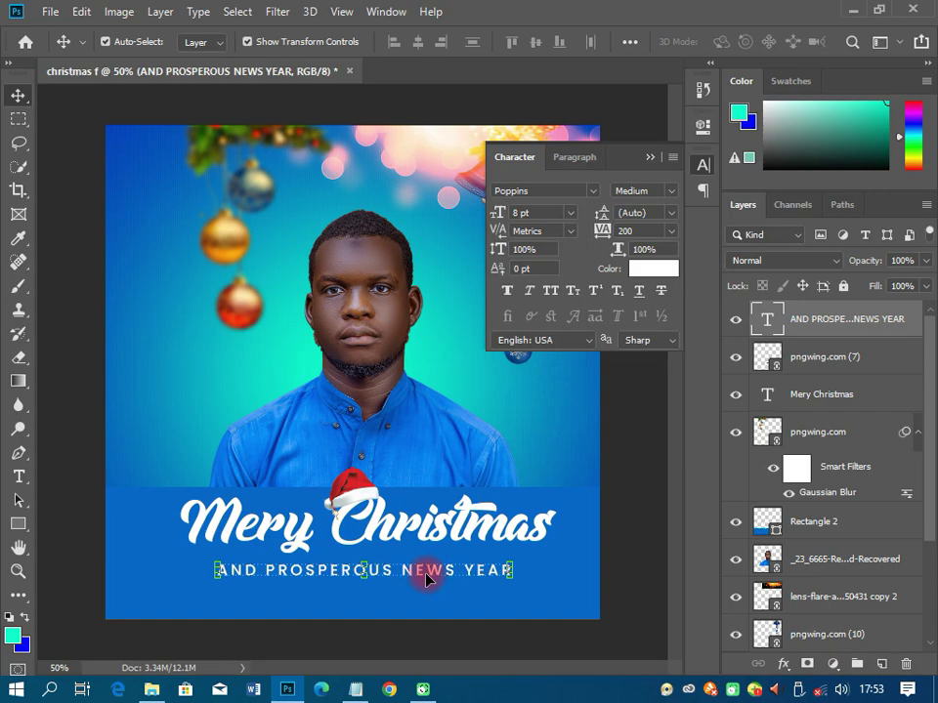
- Select the title, hat and subtitle layers and move them slightly lower on the bar
{"action": "left_click", "coordinate": [819, 394], "text": "shift"}
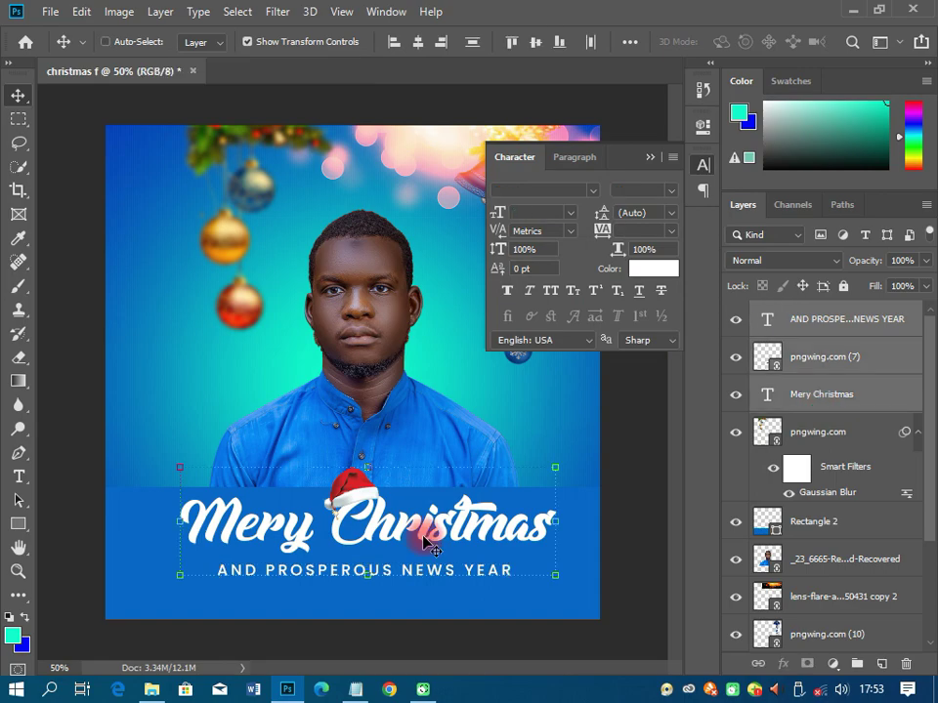
{"action": "left_click_drag", "start_coordinate": [430, 549], "coordinate": [431, 572]}
{"action": "left_click", "coordinate": [50, 12]}
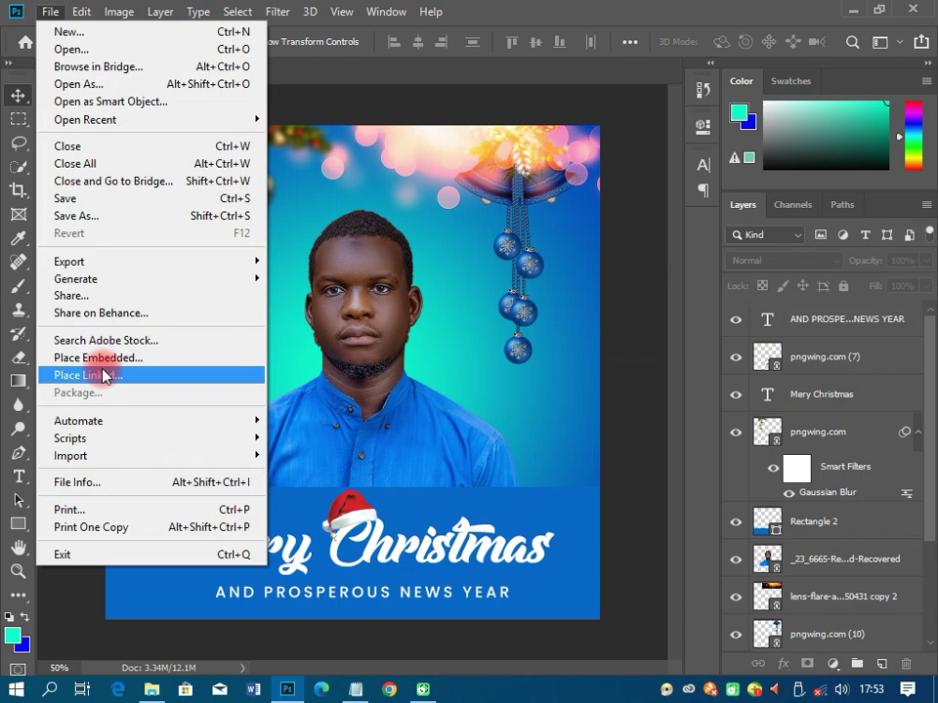
- Place the pngwing.com (1) garland at the top-left and apply a 4.7-pixel Gaussian Blur
{"action": "left_click", "coordinate": [103, 375]}
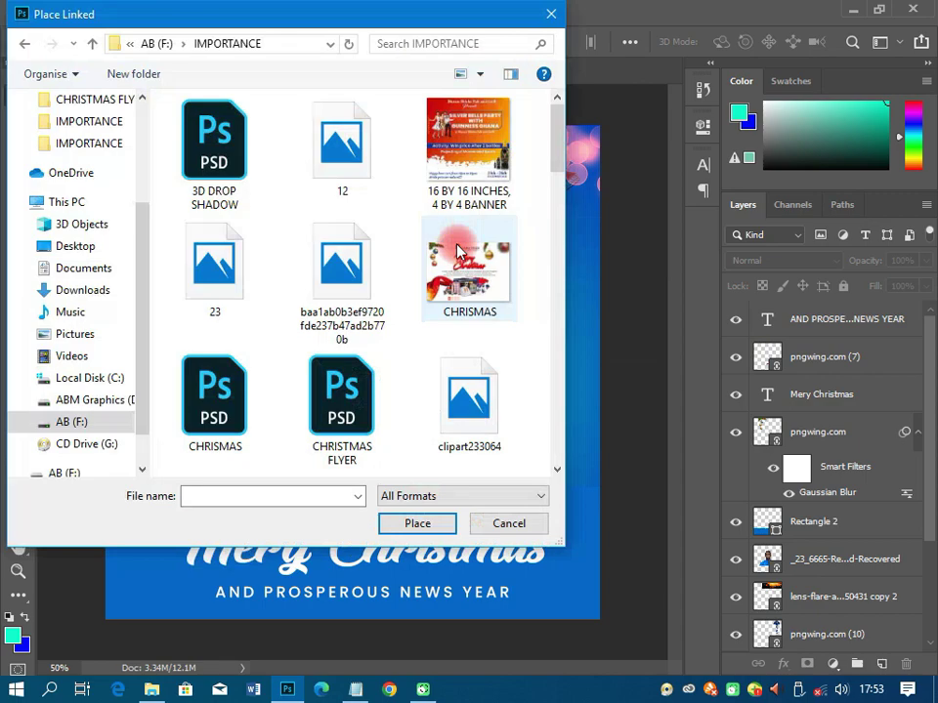
{"action": "left_click_drag", "start_coordinate": [556, 137], "coordinate": [555, 322]}
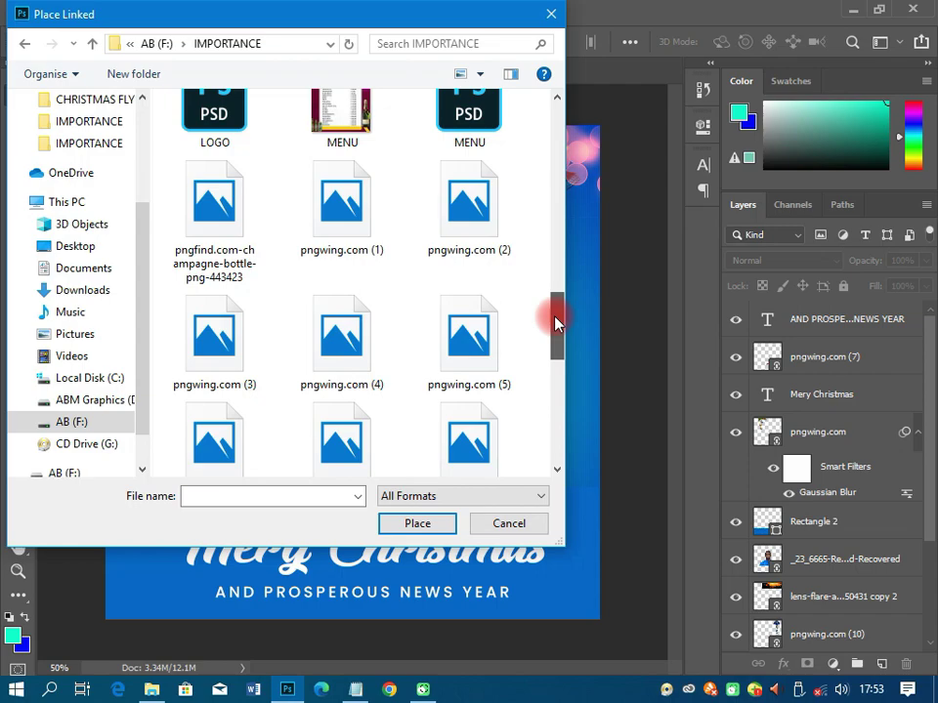
{"action": "left_click_drag", "start_coordinate": [556, 322], "coordinate": [563, 335]}
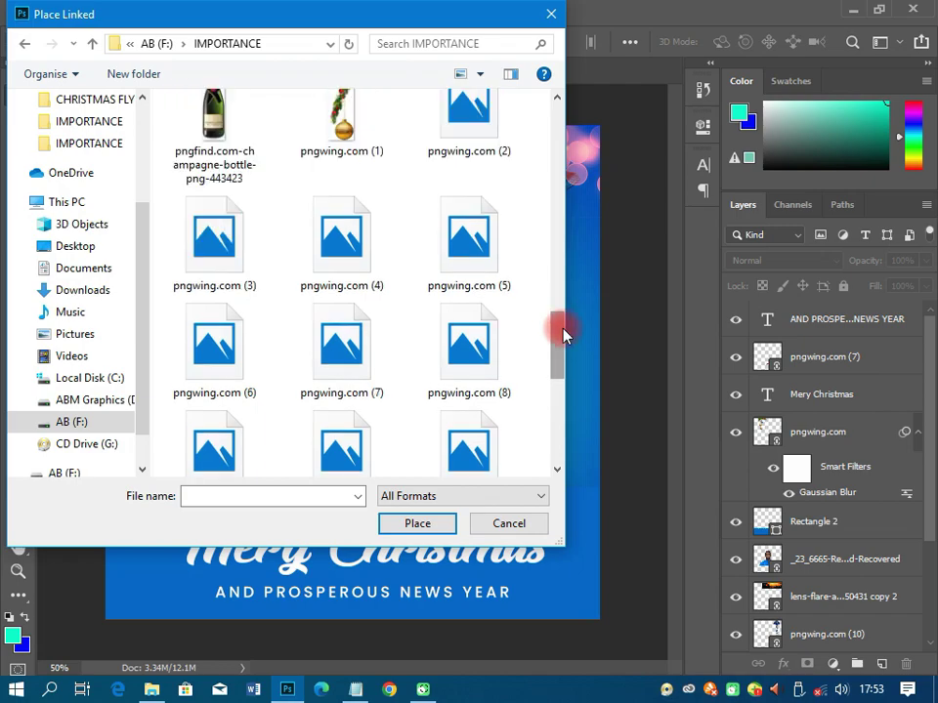
{"action": "double_click", "coordinate": [342, 122]}
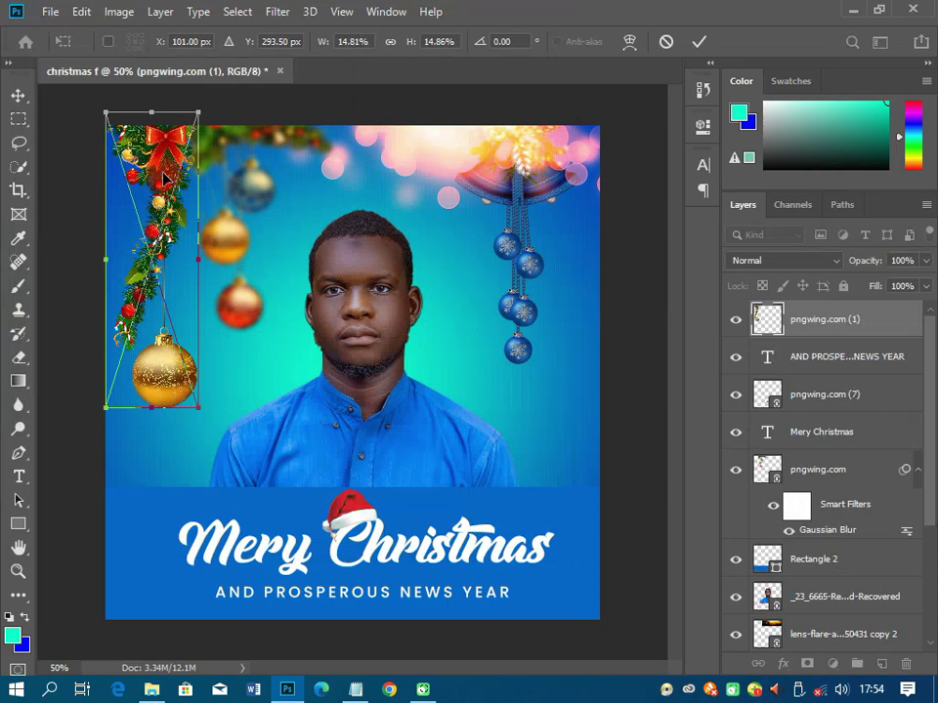
{"action": "key", "text": "Return"}
{"action": "key", "text": "ctrl+alt+f"}
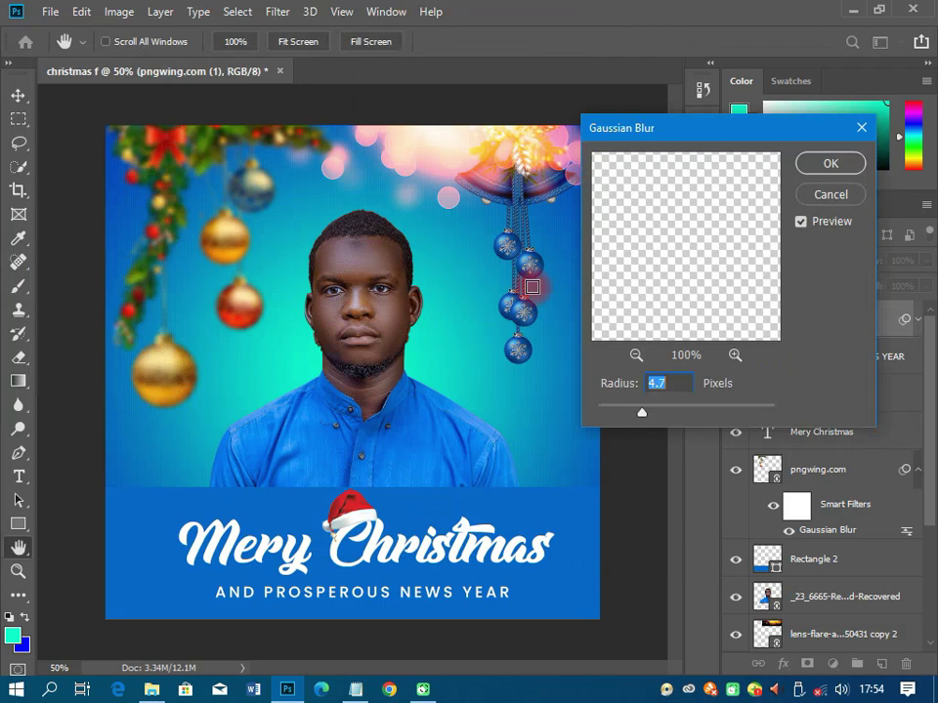
{"action": "left_click", "coordinate": [832, 167]}
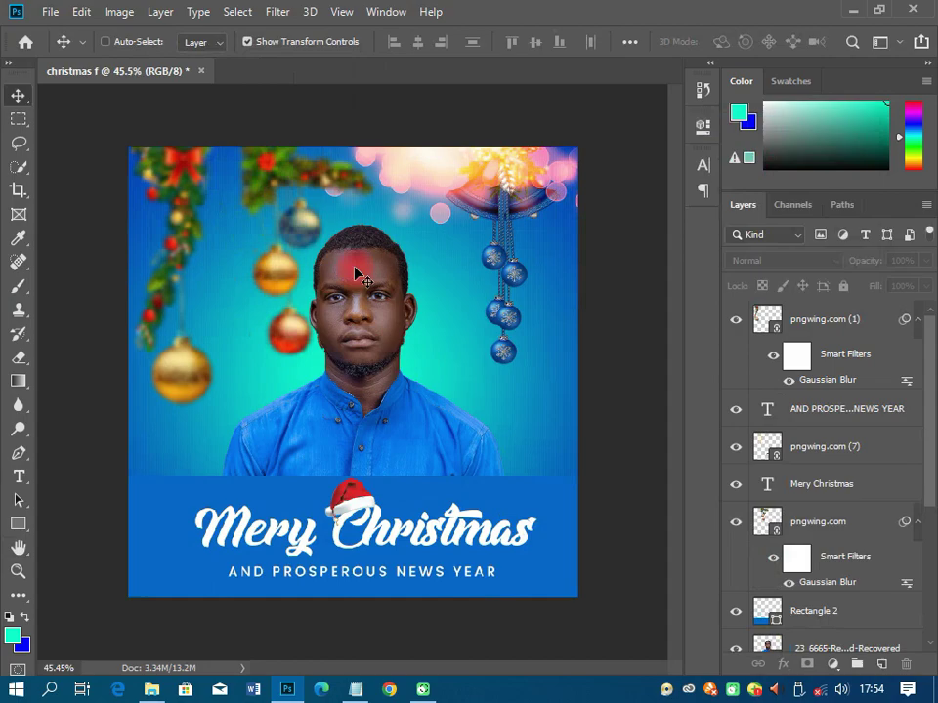
- Save the flyer and place the white-Post-watermark logo on the portrait's shirt
{"action": "key", "text": "ctrl+s"}
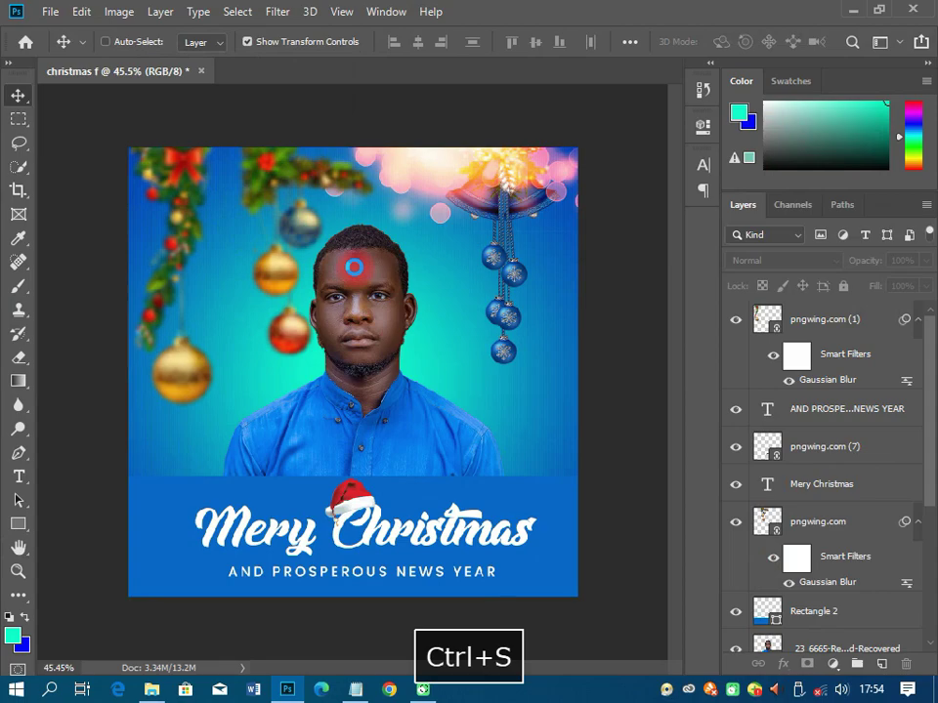
{"action": "left_click", "coordinate": [50, 12]}
{"action": "left_click", "coordinate": [221, 244]}
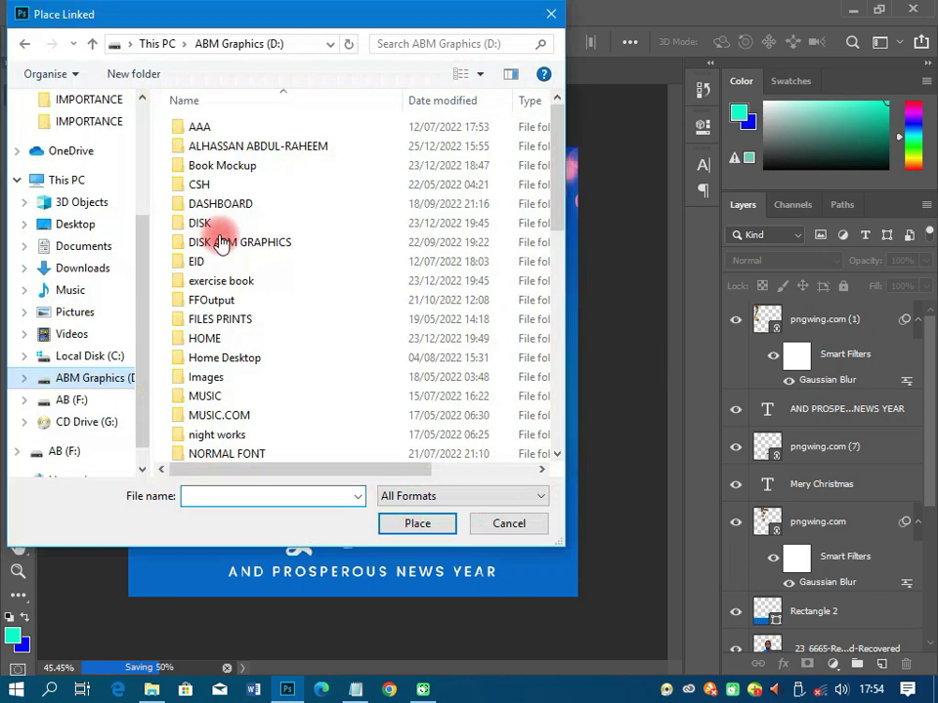
{"action": "double_click", "coordinate": [258, 146]}
{"action": "left_click", "coordinate": [210, 293]}
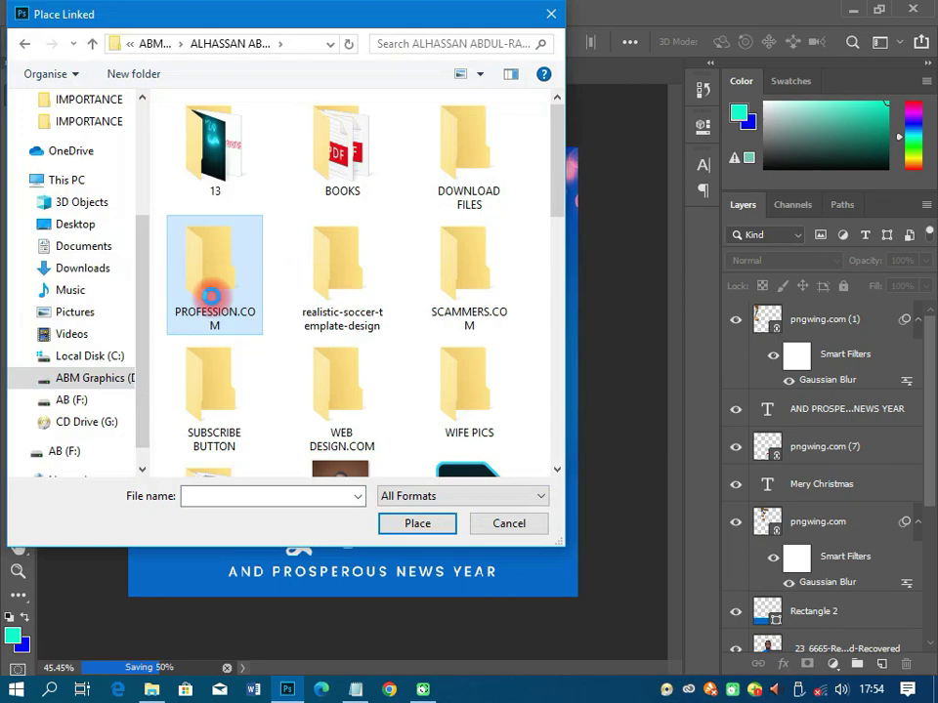
{"action": "double_click", "coordinate": [210, 293]}
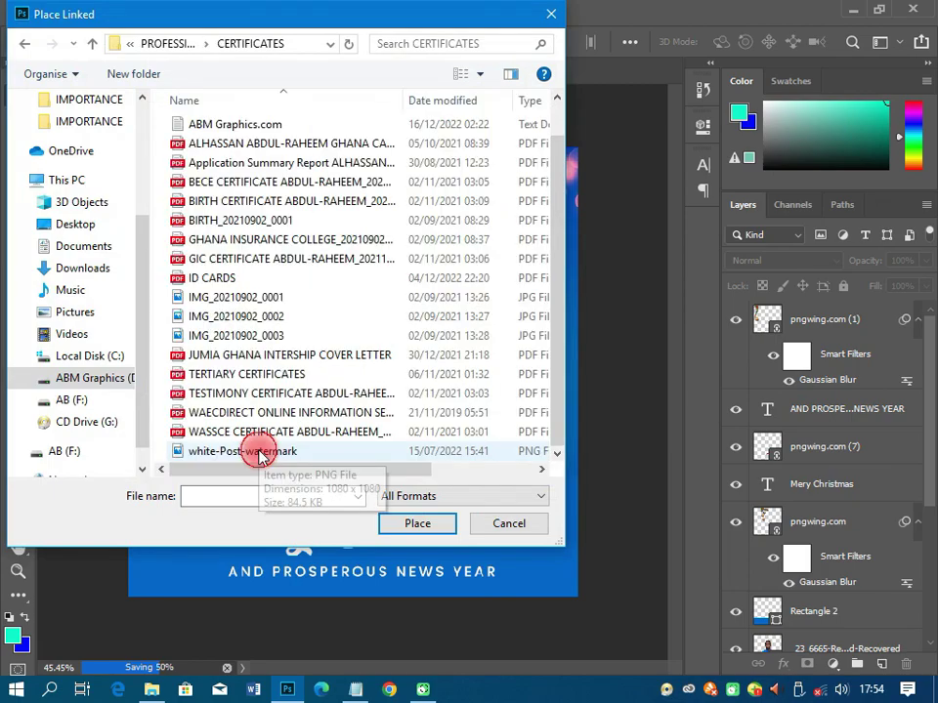
{"action": "double_click", "coordinate": [259, 457]}
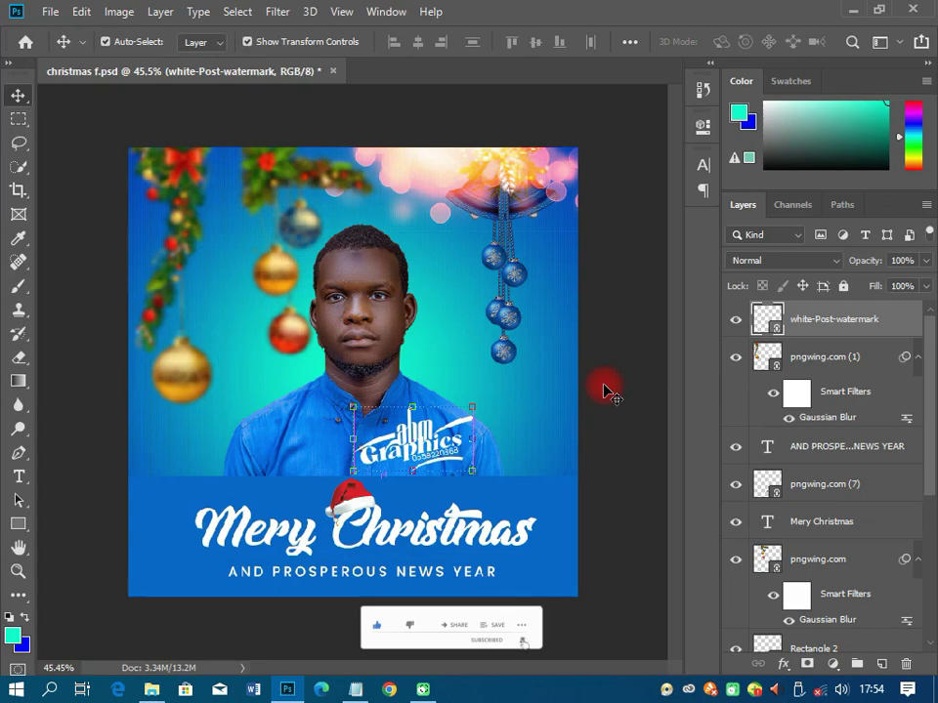
{"action": "left_click", "coordinate": [607, 390]}
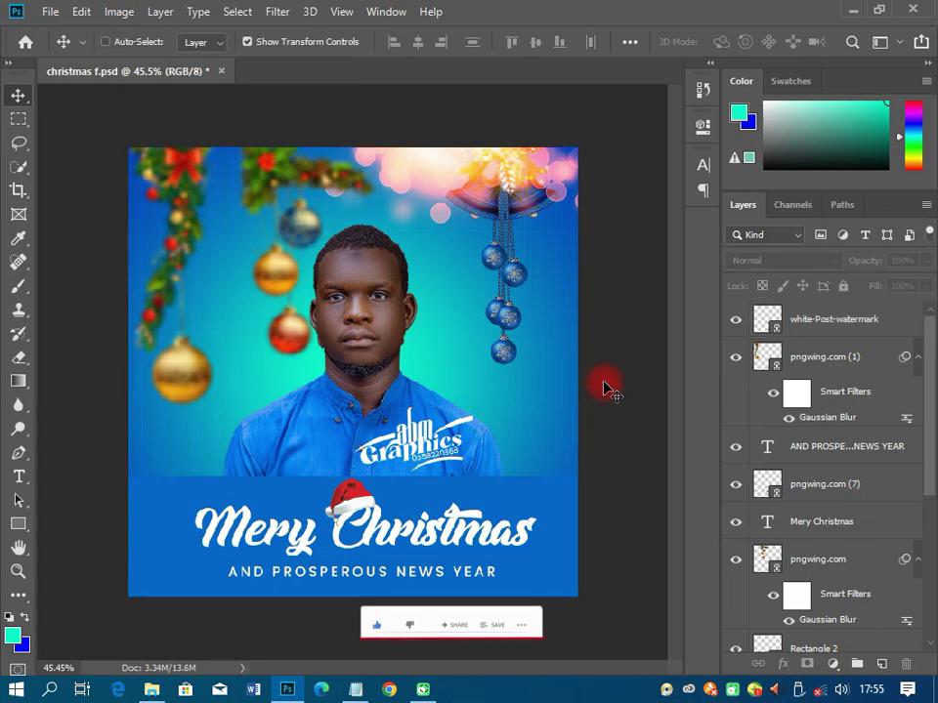
{"action": "scroll", "coordinate": [354, 405], "scroll_direction": "up", "scroll_amount": 1}
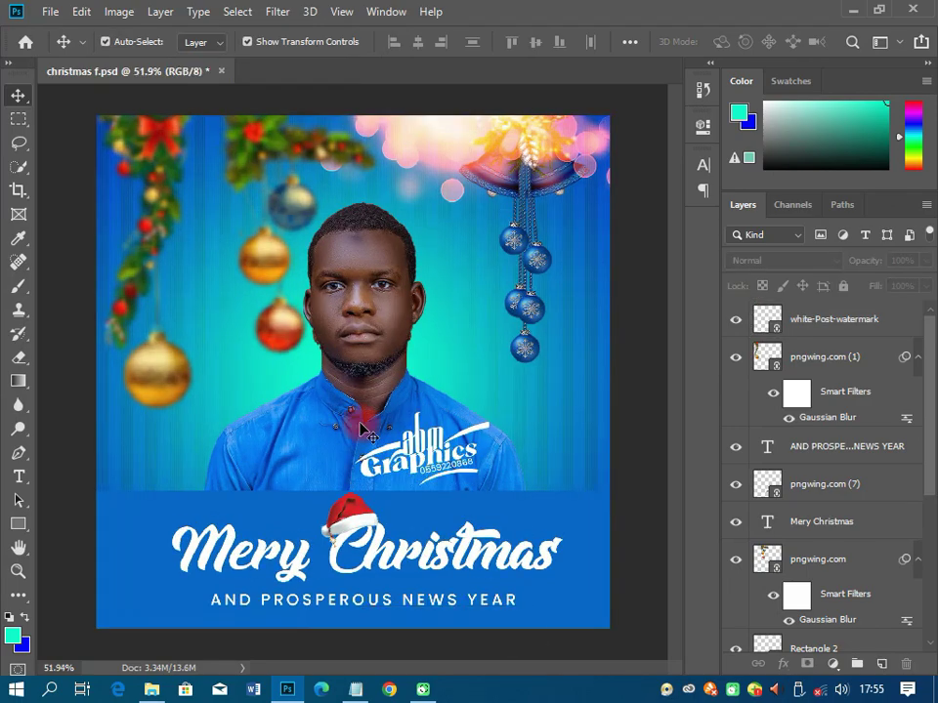